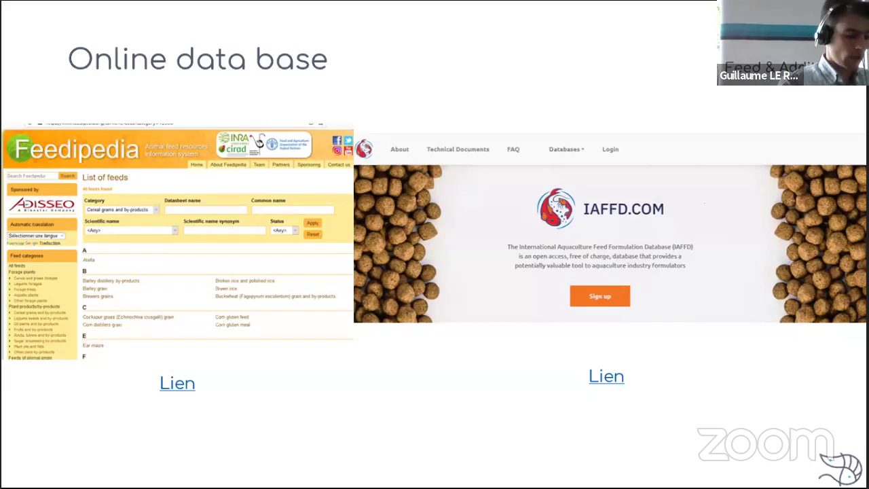
Switch to the Catfish 35-8 starter formula in Allix³, show its unoptimised definition and check its heading data
key(alt+Tab)
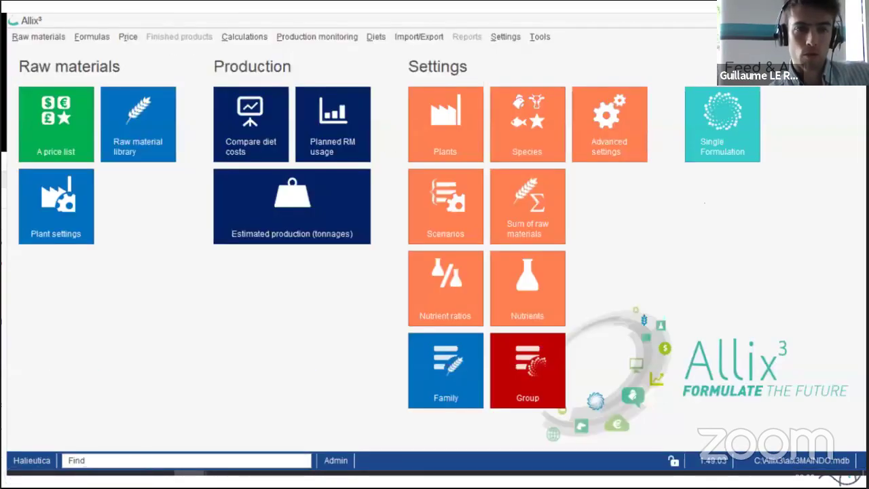
key(alt+Tab)
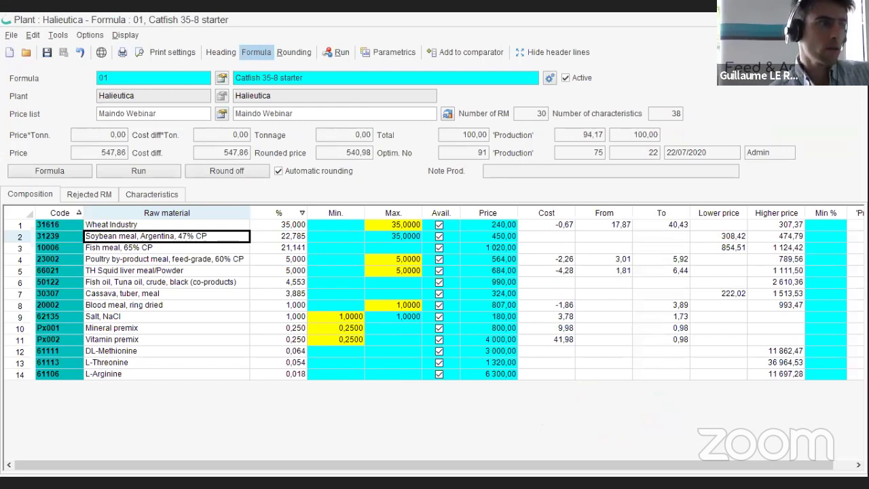
click(75, 172)
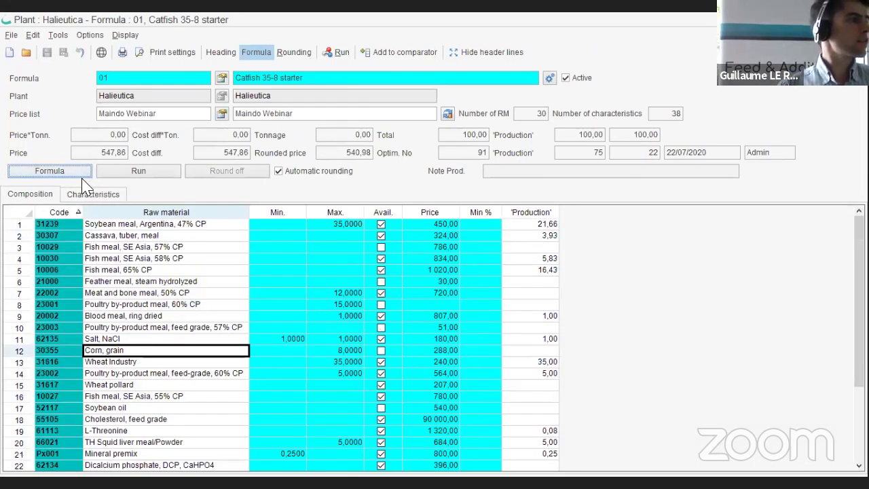
click(221, 52)
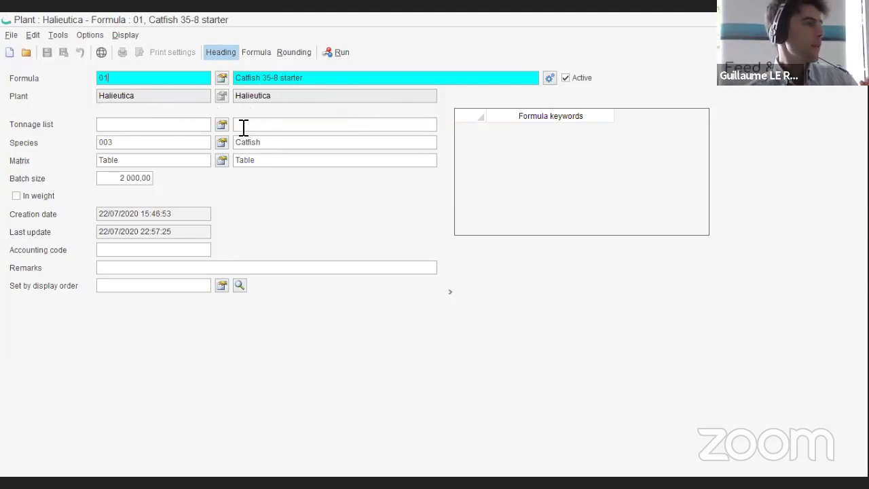
click(255, 53)
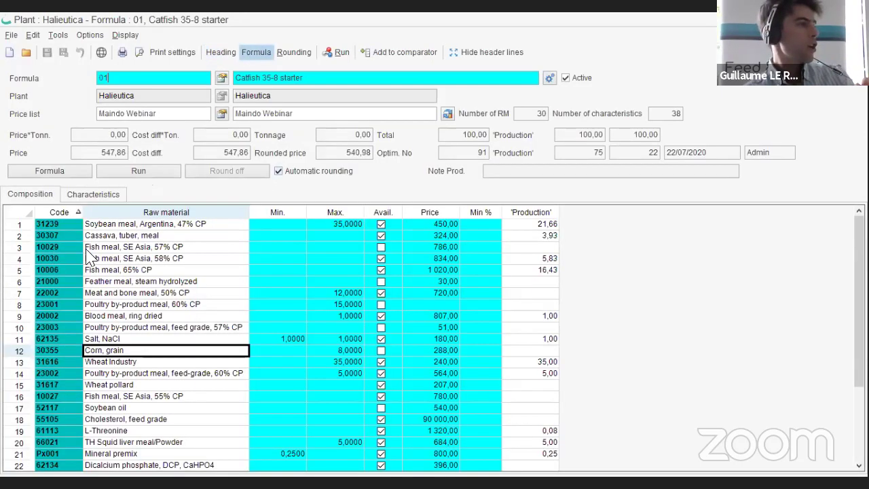
Review the raw materials available to the formula, including their minimum and maximum limits
click(144, 226)
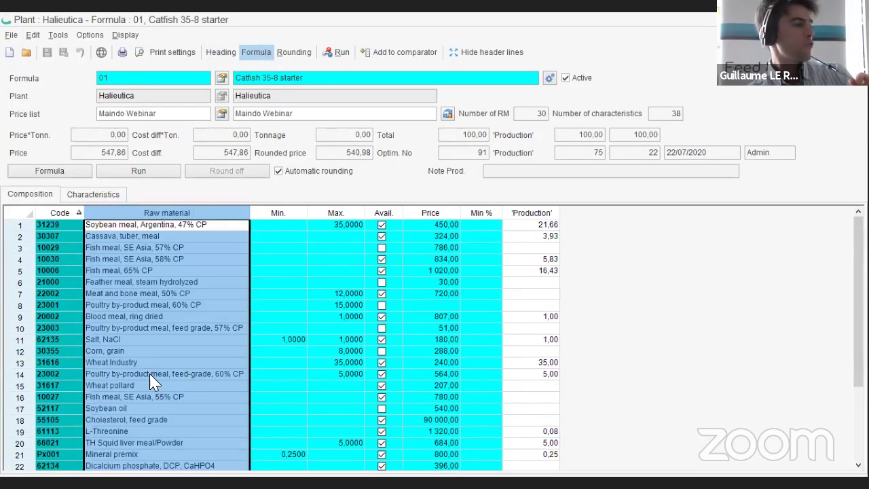
scroll(150, 378, down, 3)
scroll(95, 281, up, 3)
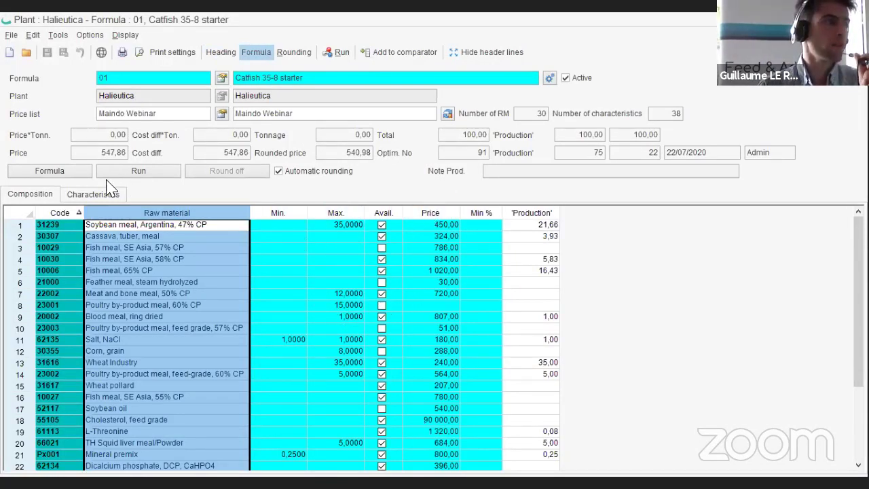
Examine the formula's nutritional constraints for moisture, crude protein, lipids, fibre, starch and digestible energy
click(87, 195)
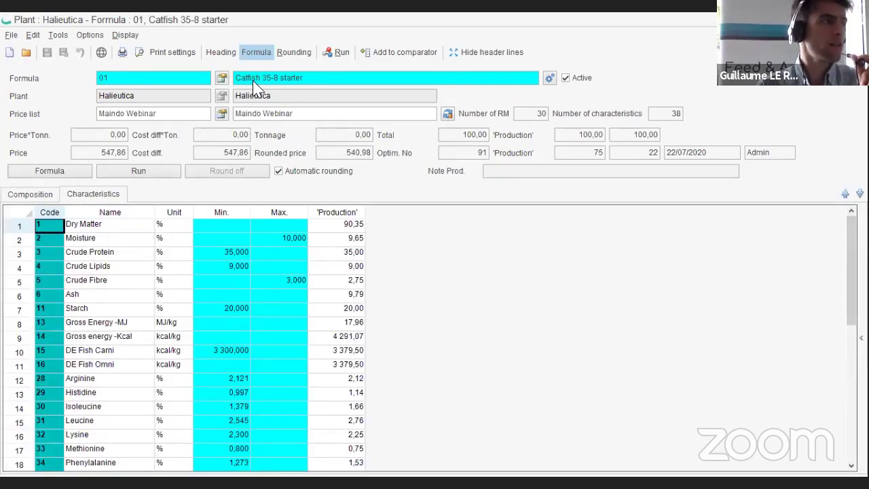
click(190, 253)
click(210, 239)
key(Down)
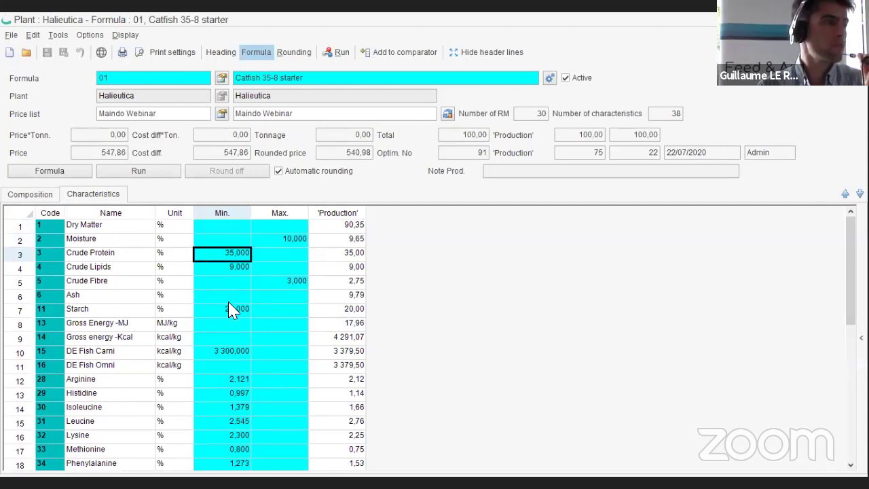
key(Down)
click(285, 280)
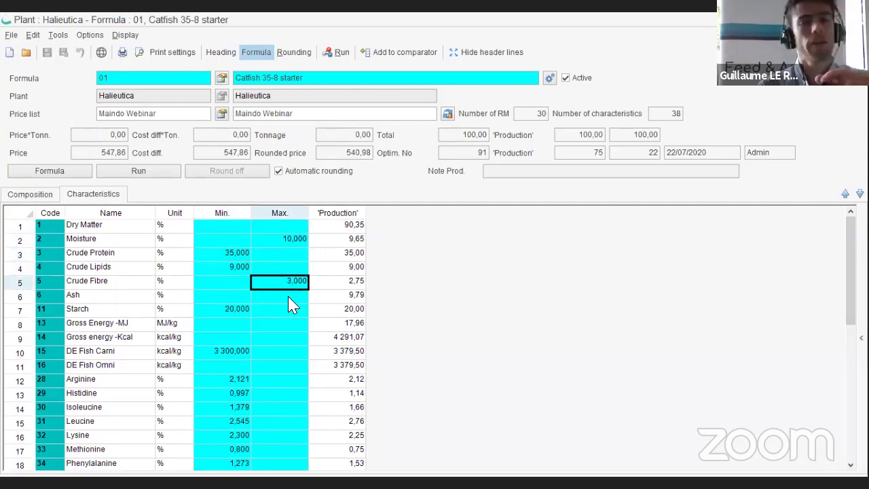
click(224, 310)
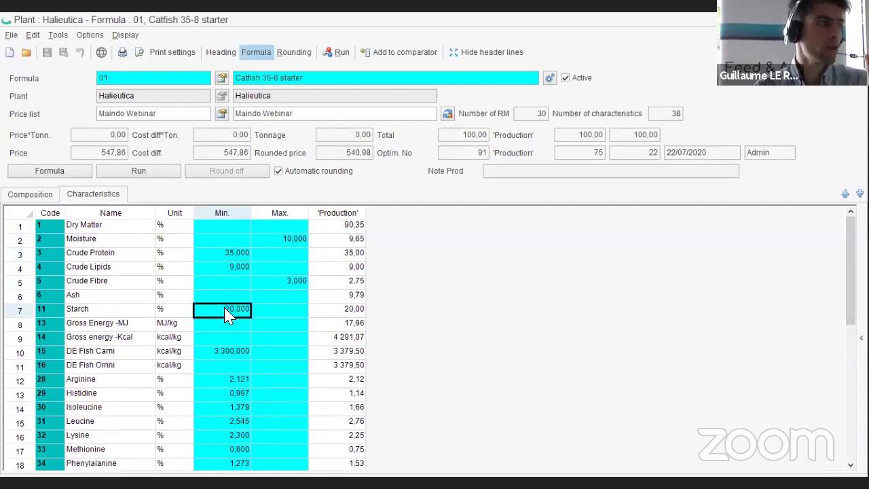
click(237, 351)
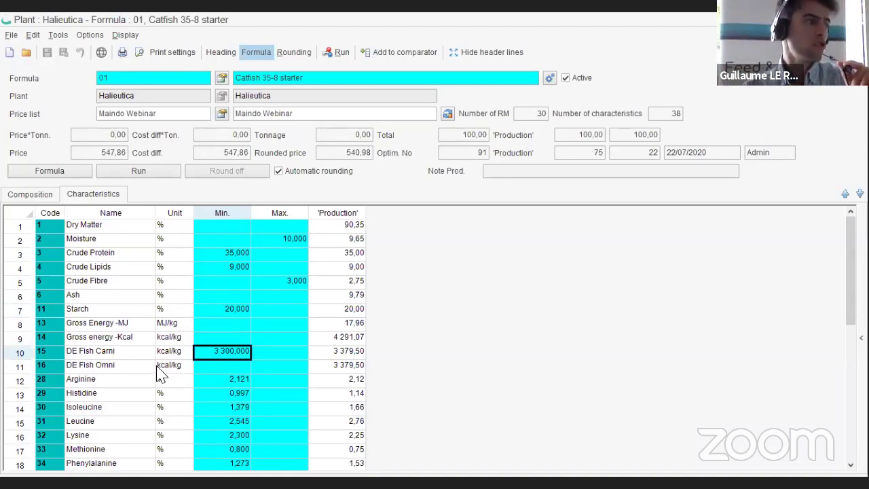
Examine the minimum constraints for the amino acids and for digestible phosphorus (Dig P Carni)
scroll(243, 371, down, 2)
drag(231, 294, 227, 451)
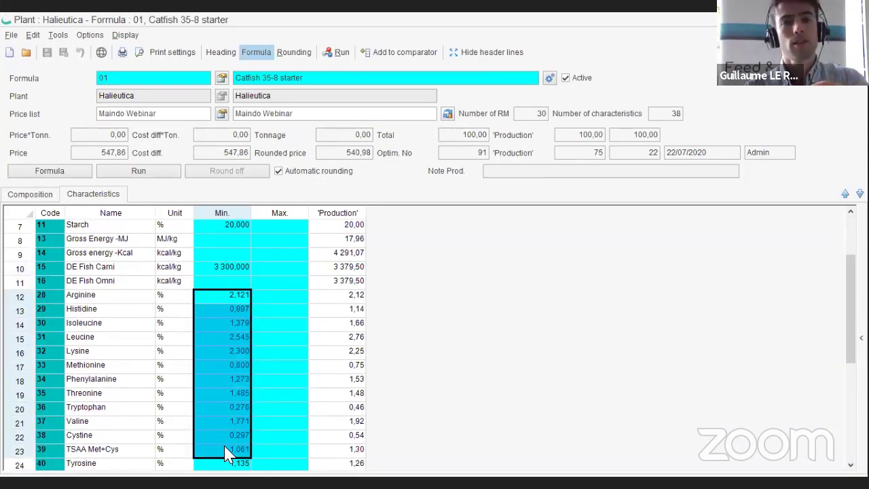
click(222, 440)
scroll(190, 380, down, 5)
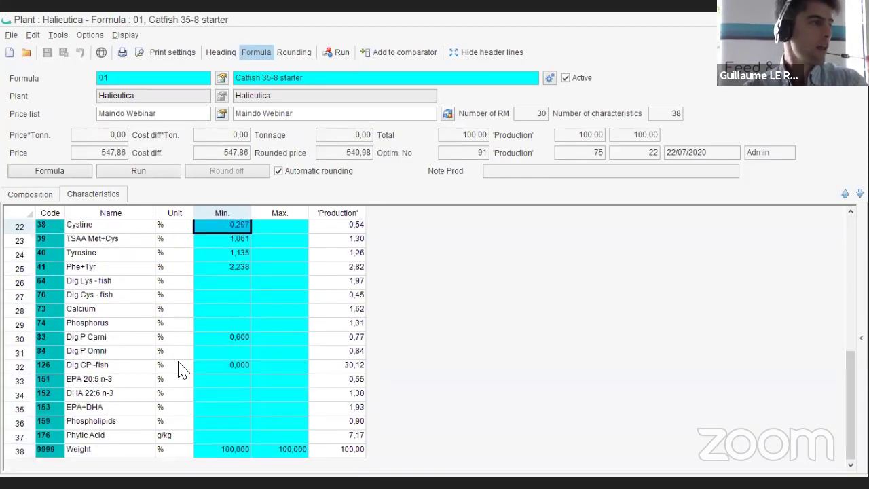
click(229, 332)
click(227, 337)
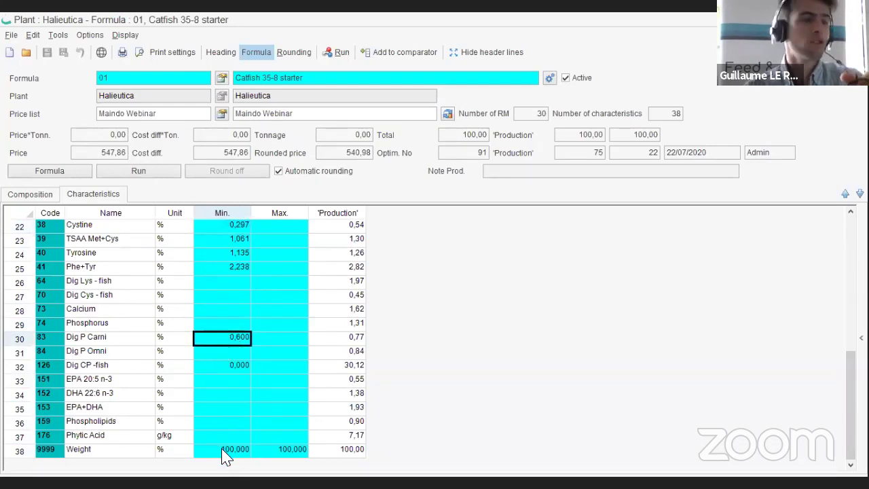
scroll(250, 325, up, 5)
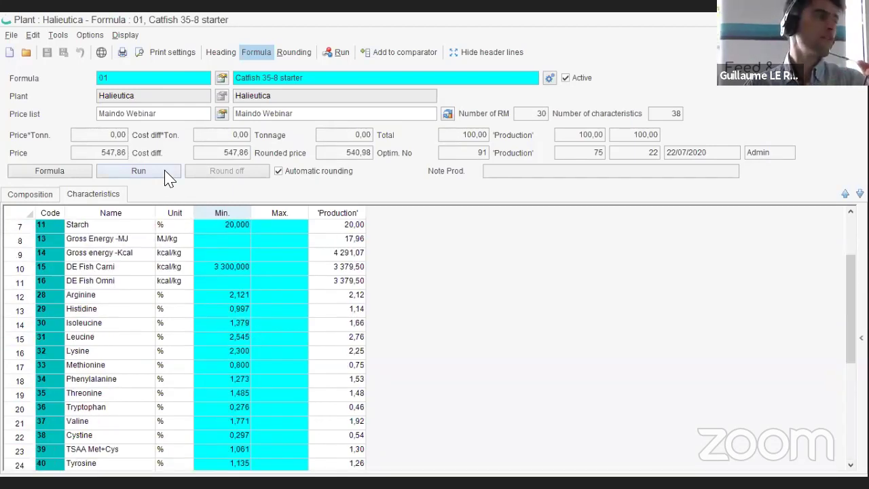
Run the formula optimisation and check the resulting composition and the rejected raw materials
click(139, 171)
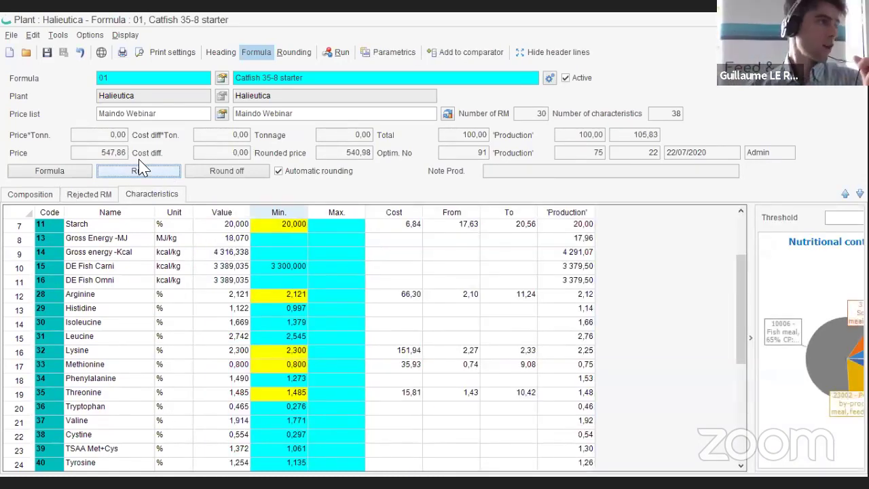
click(17, 194)
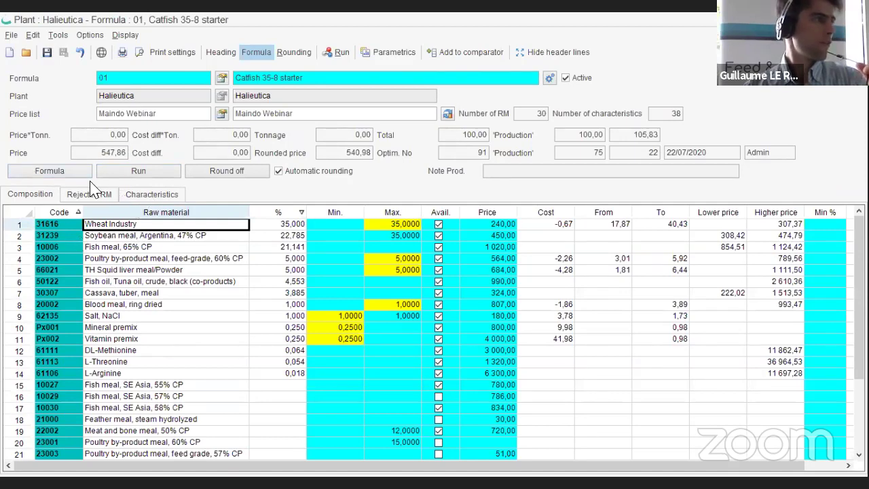
scroll(415, 352, down, 2)
scroll(416, 352, up, 2)
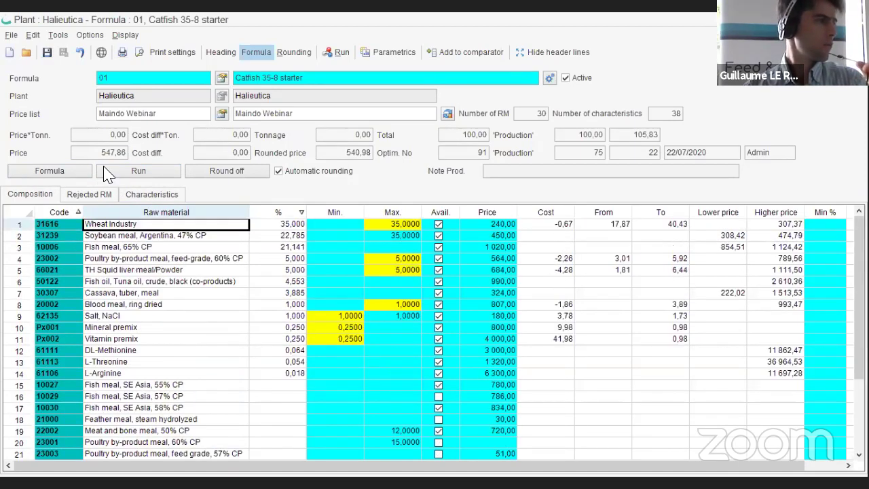
click(93, 196)
click(34, 194)
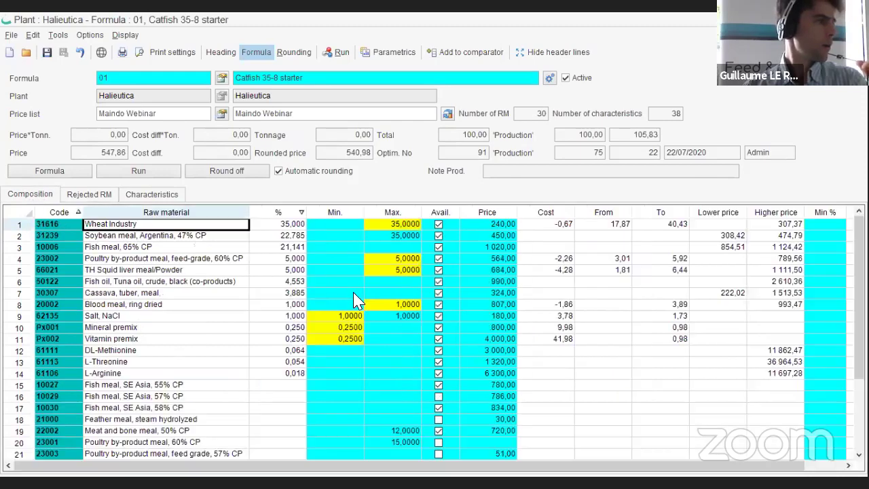
Examine the optimised composition, covering the raw materials from Wheat Industry to L-Arginine, their inclusion percentages and the formula price
scroll(356, 300, down, 3)
scroll(333, 338, up, 3)
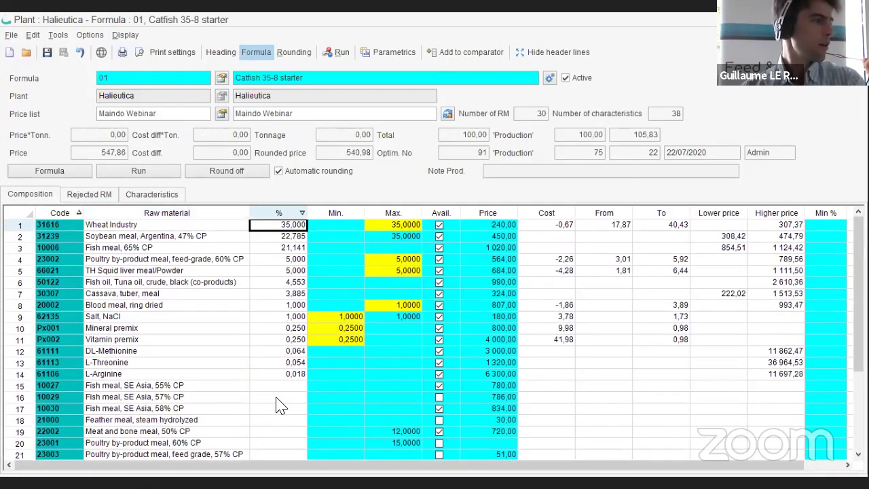
click(126, 365)
click(122, 374)
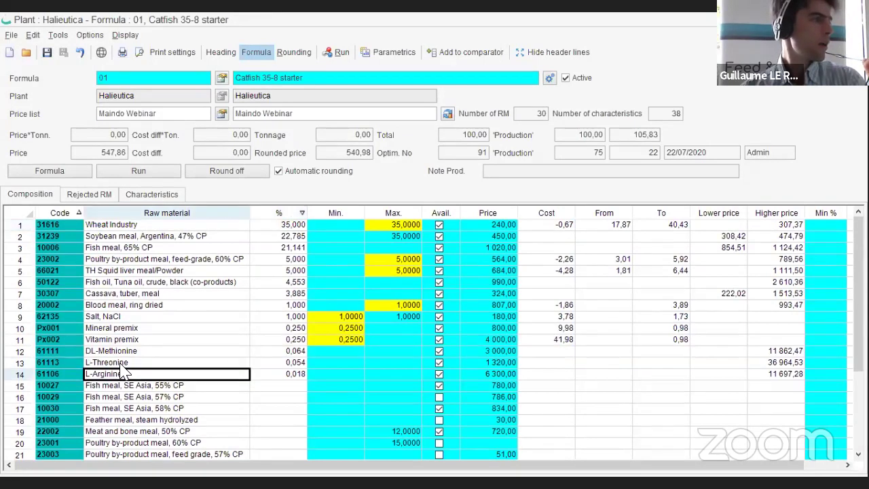
shift+click(101, 226)
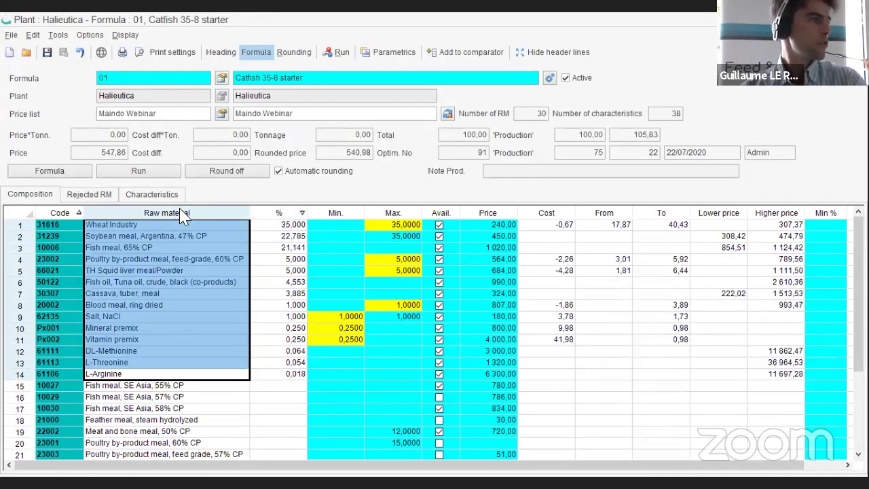
click(200, 240)
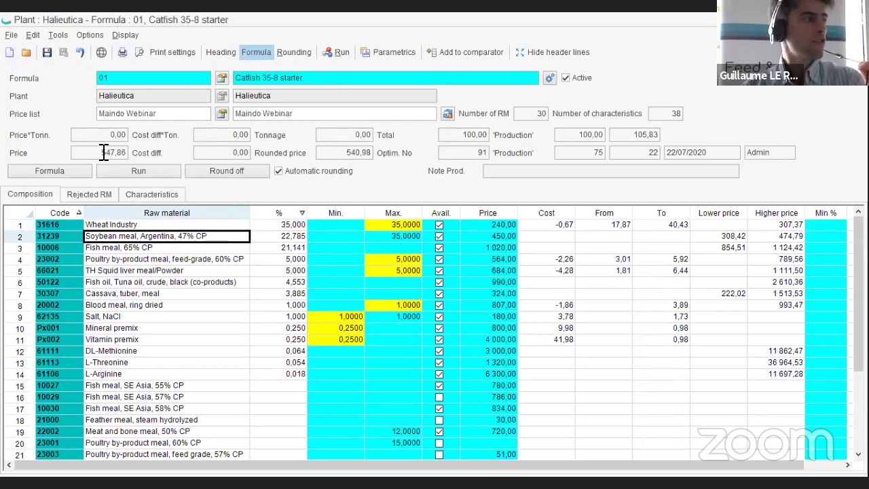
drag(103, 153, 144, 160)
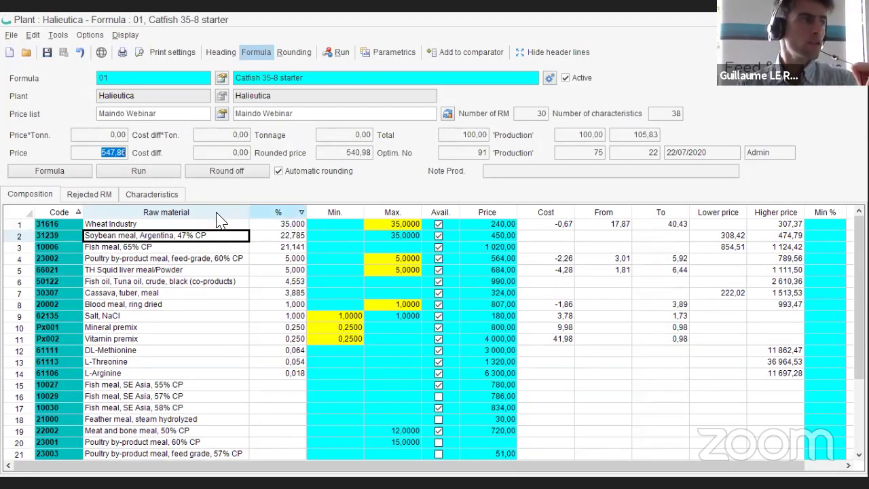
click(294, 240)
click(177, 237)
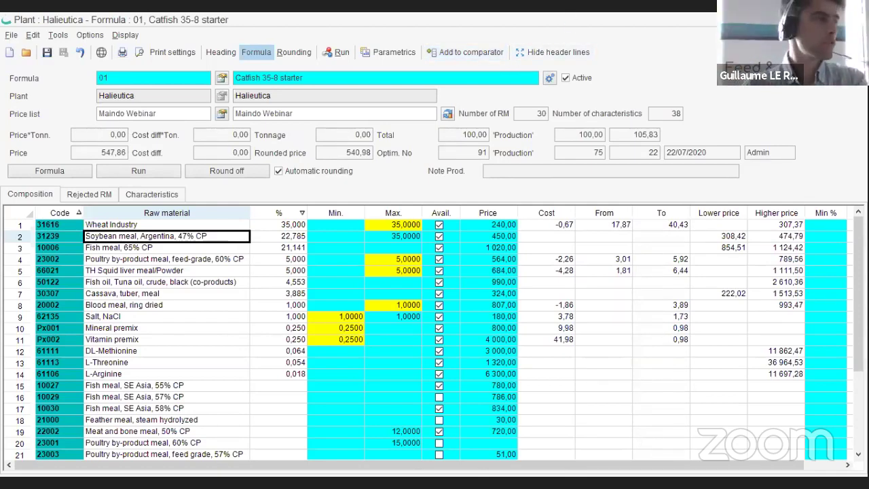
right_click(214, 238)
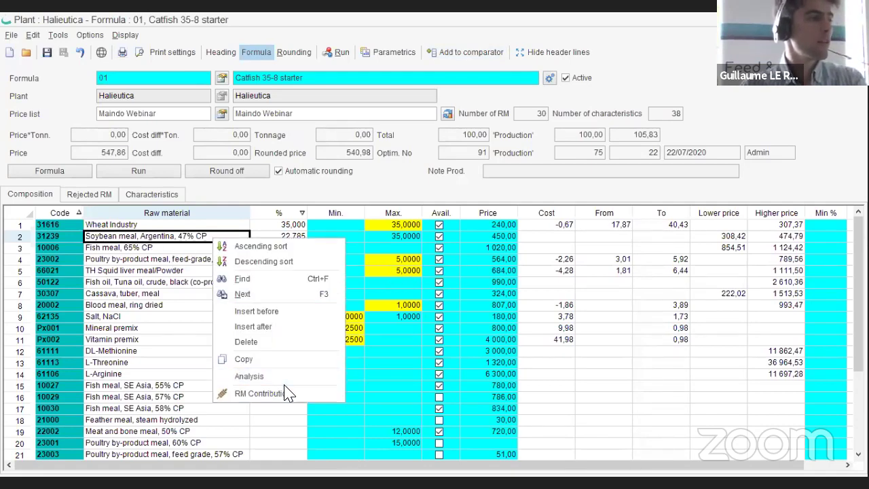
click(175, 228)
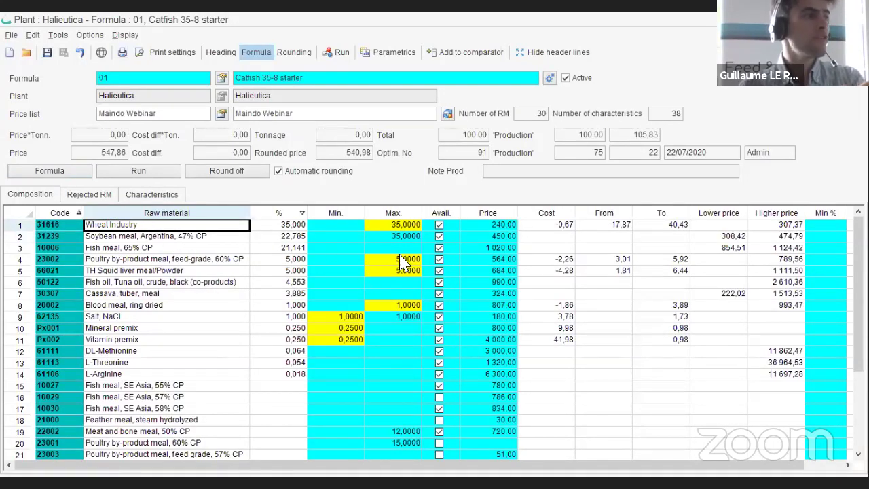
Inspect the optimised nutrient characteristics, focusing on the Starch minimum constraint and its marginal cost
click(129, 195)
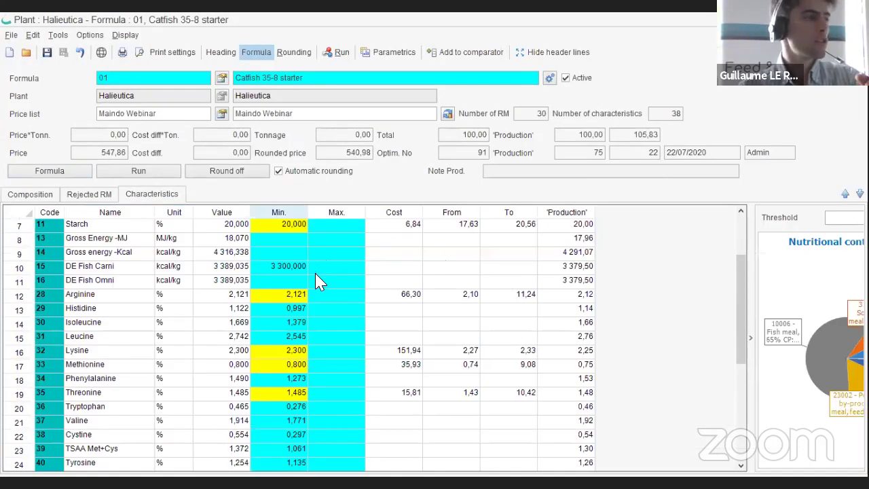
scroll(319, 282, up, 2)
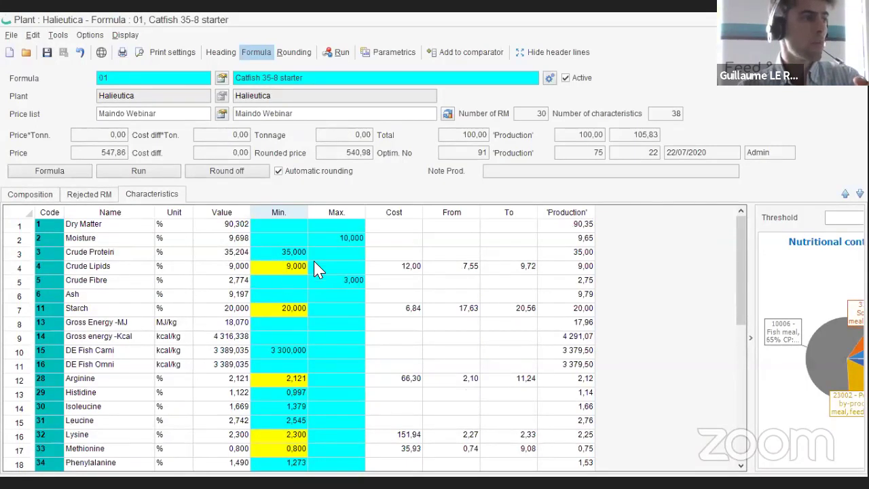
click(278, 308)
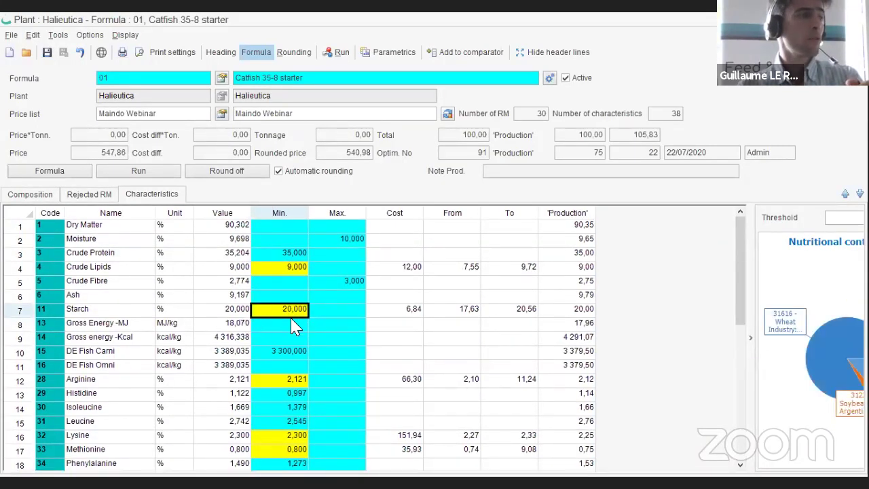
click(412, 315)
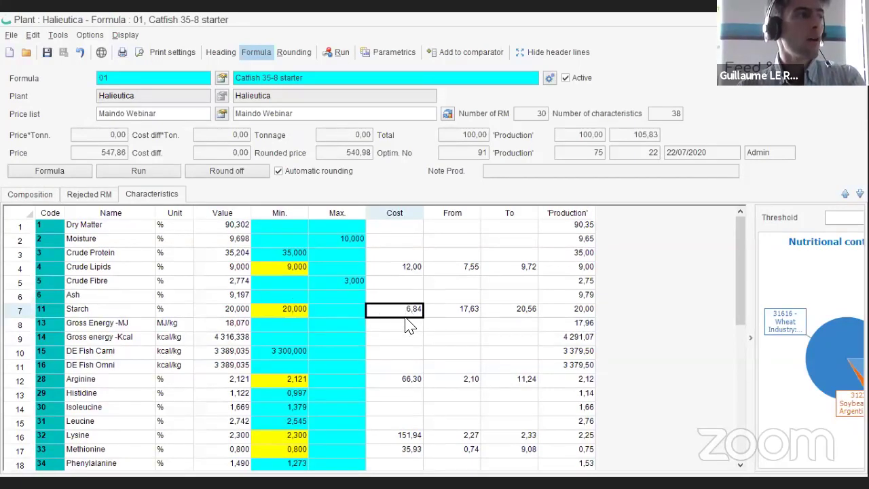
Set the minimum Starch constraint to 19 % and rerun the formula optimisation
click(268, 316)
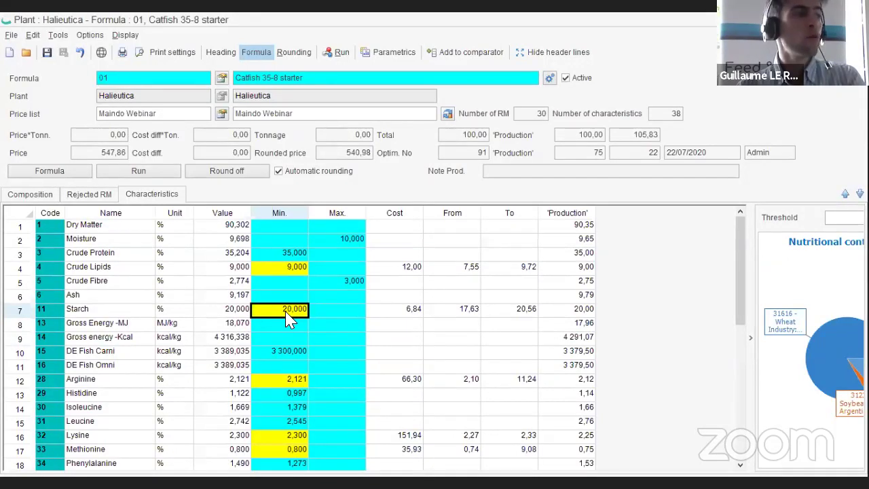
text(19)
key(Return)
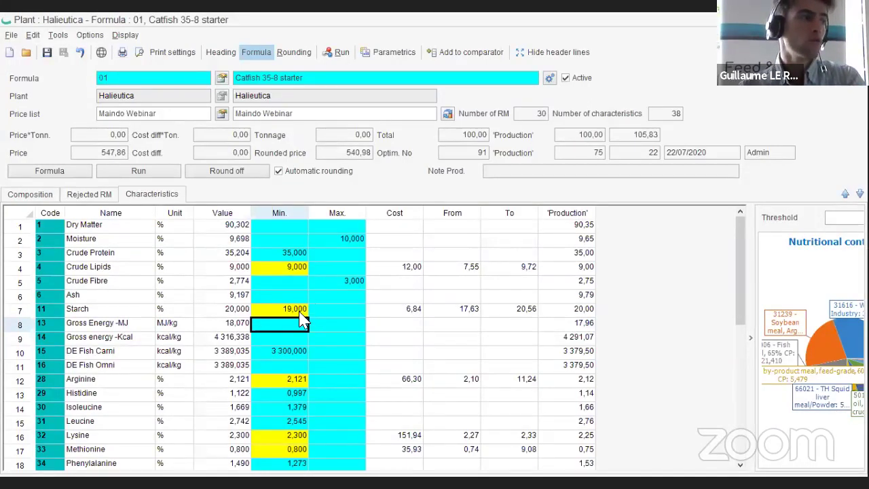
click(138, 172)
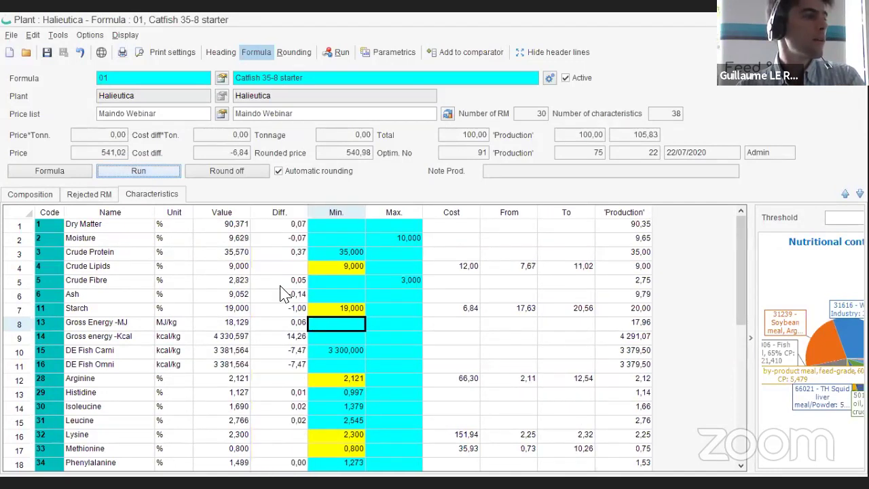
Compare the Starch constraint's marginal cost with the formula's cost difference and price
click(225, 310)
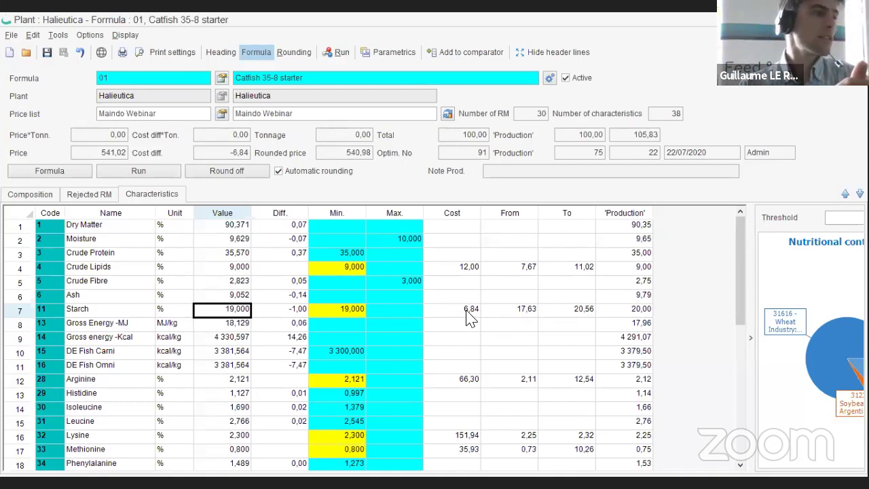
drag(239, 151, 262, 146)
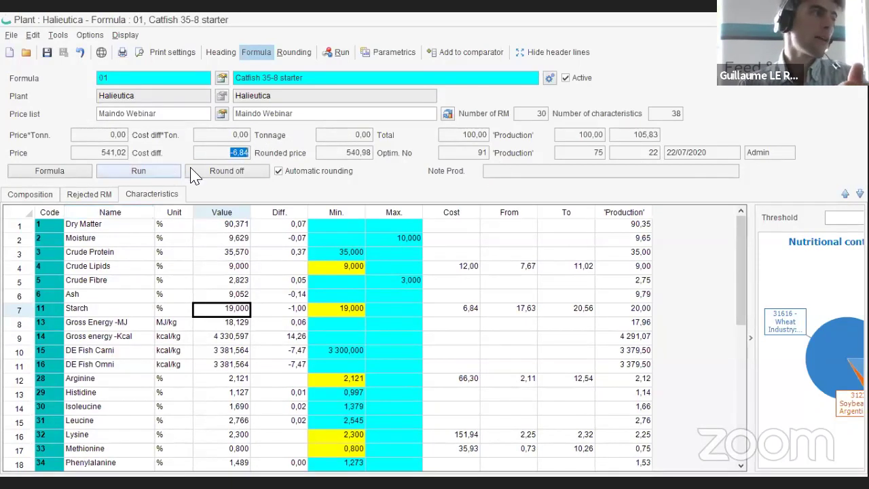
click(106, 152)
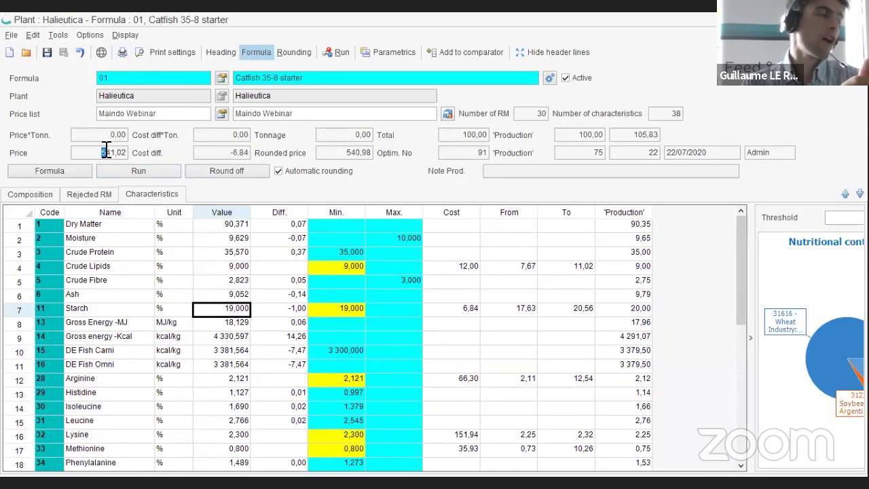
drag(113, 152, 125, 153)
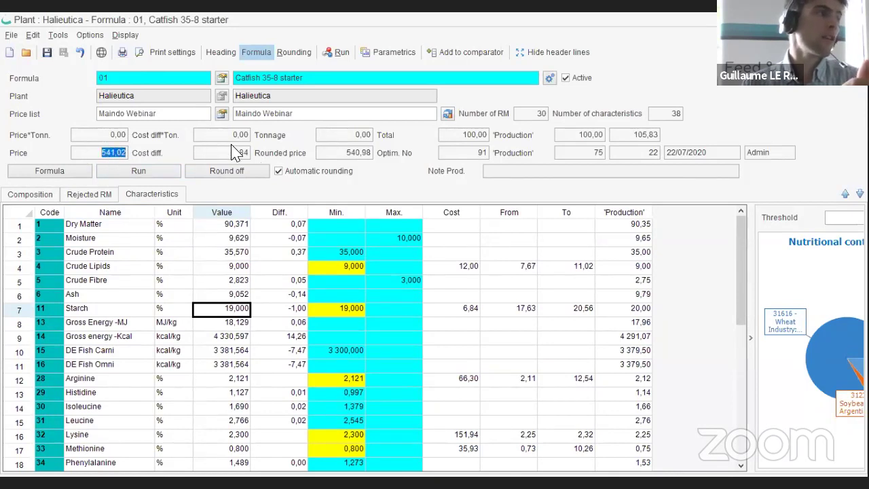
click(101, 155)
Set the minimum Starch constraint back to 20 % and rerun the formula optimisation
click(350, 311)
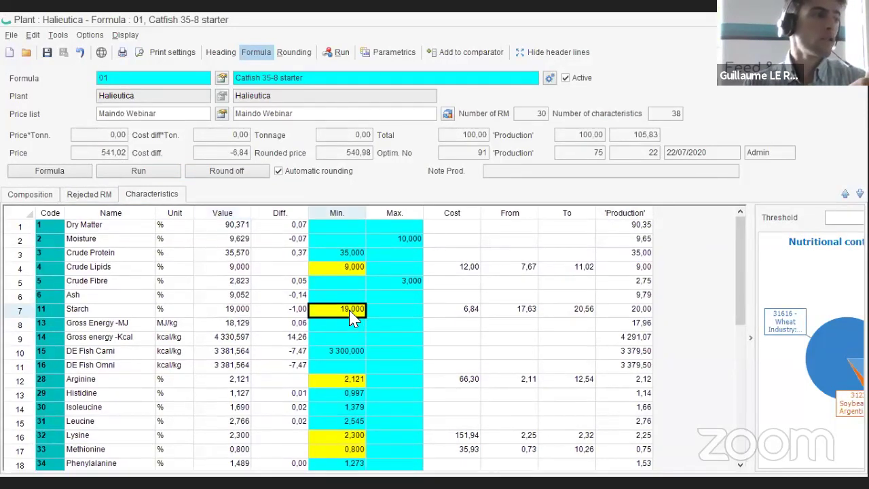
text(20)
key(Return)
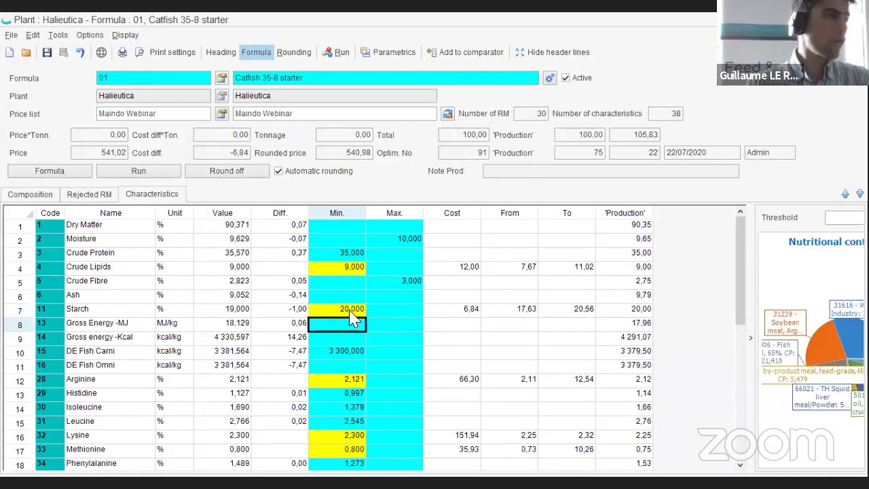
click(120, 174)
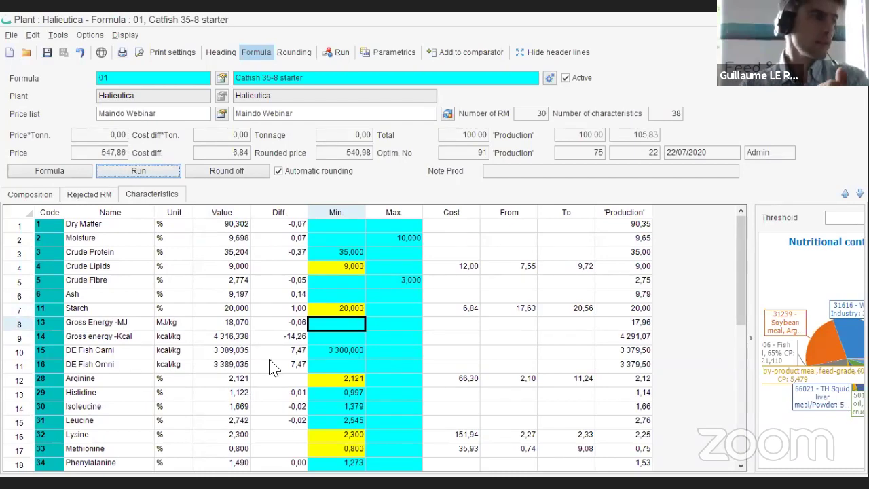
Examine the rejected raw materials, comparing the price and interest price of Soybean meal, Argentina, 45% CP
click(84, 194)
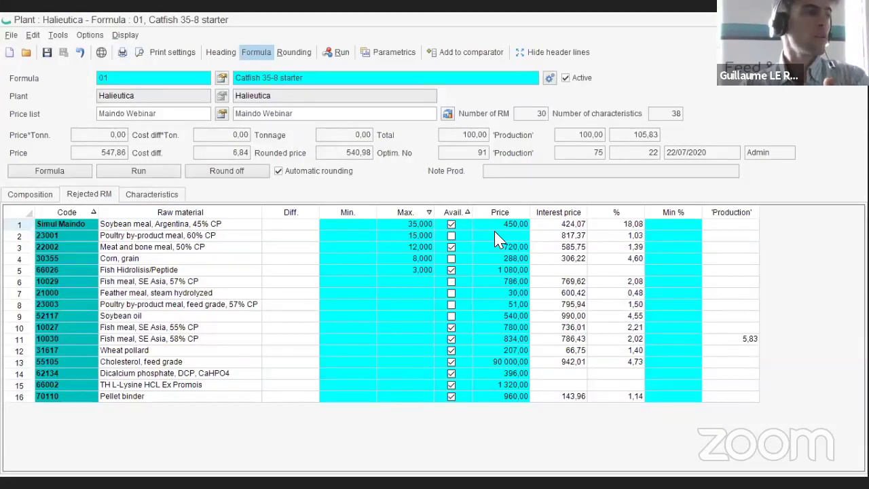
click(218, 226)
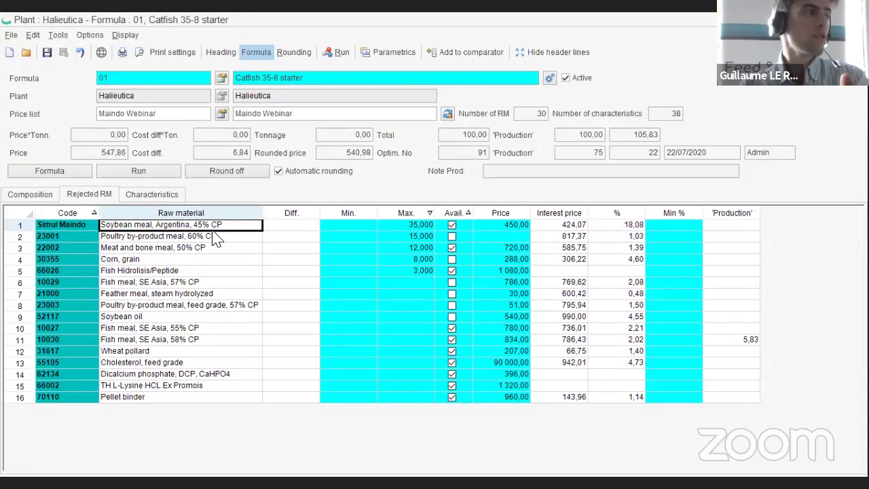
click(502, 226)
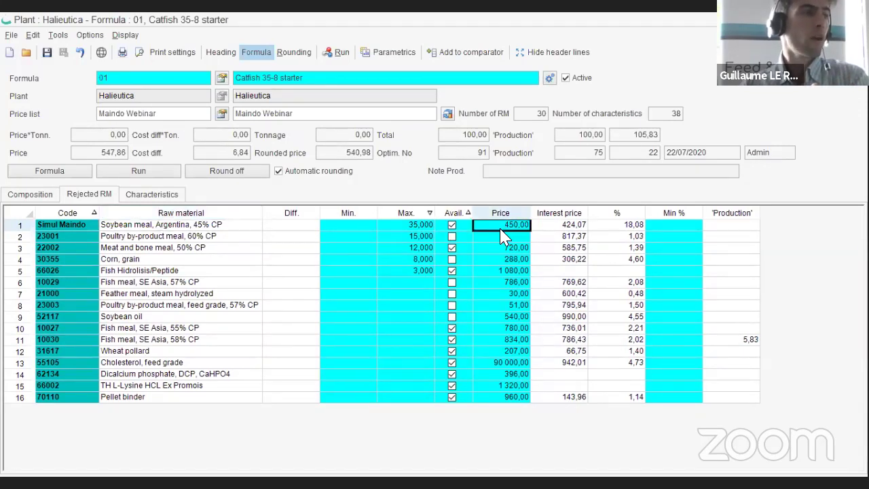
click(561, 231)
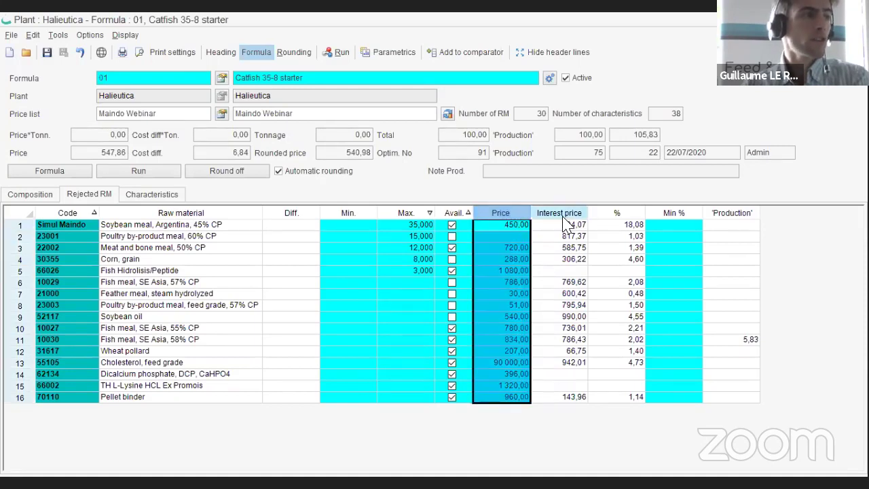
click(565, 226)
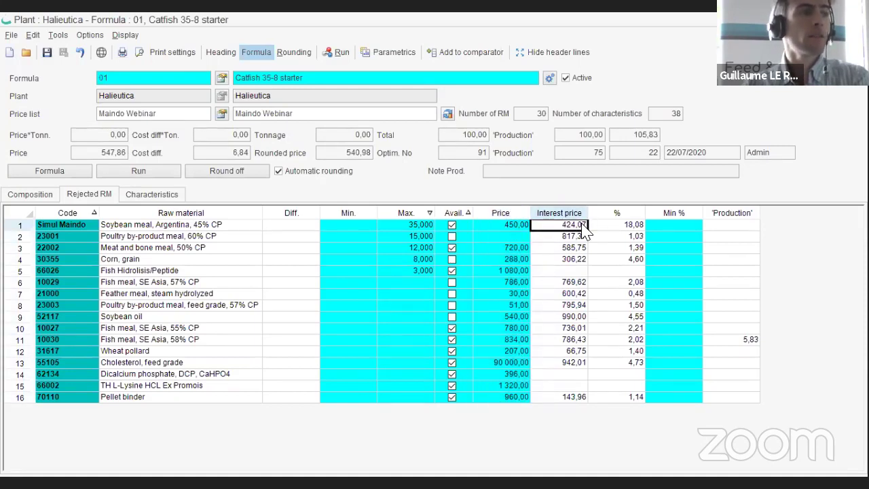
Mark Soybean meal, Argentina, 47% CP as unavailable in the starter formula's composition
click(43, 196)
click(161, 238)
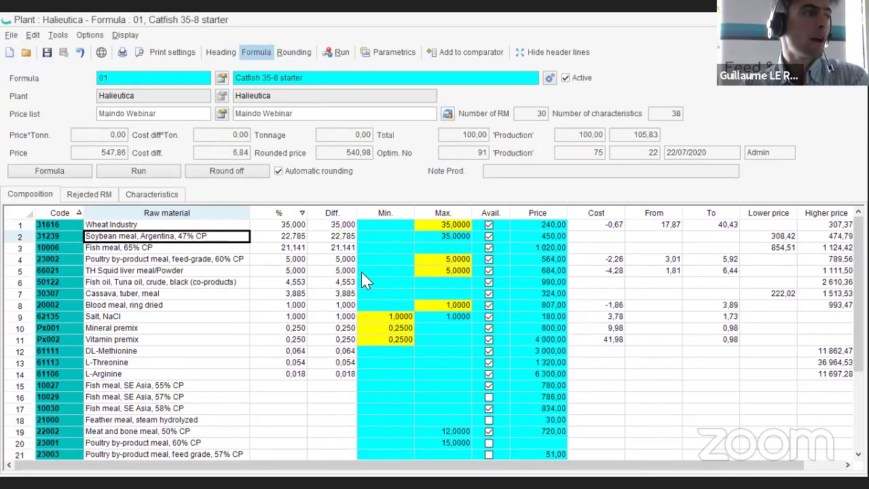
right_click(170, 242)
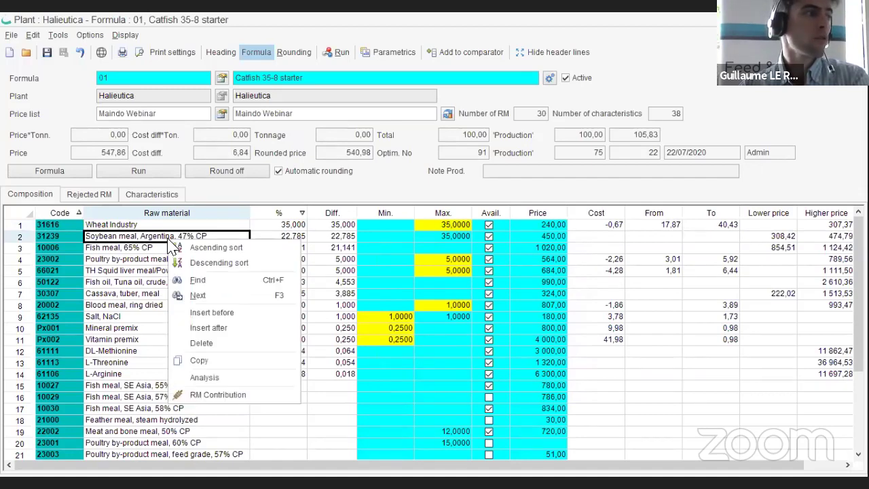
click(162, 239)
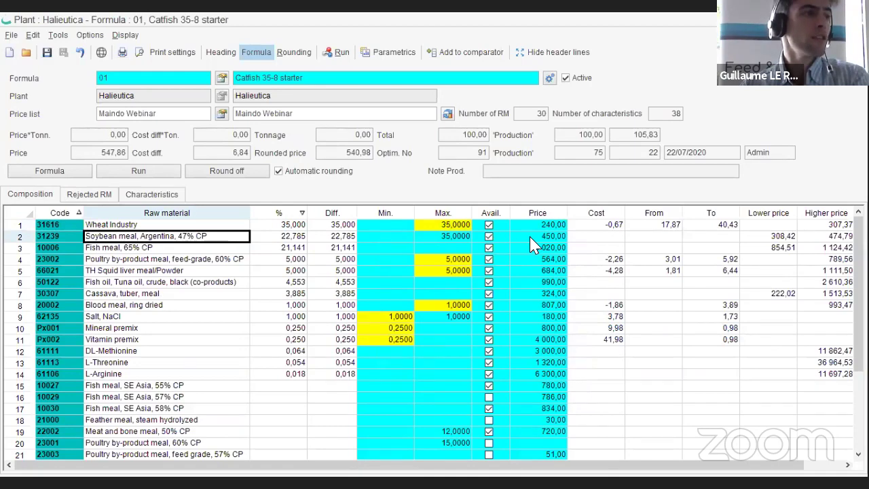
click(487, 237)
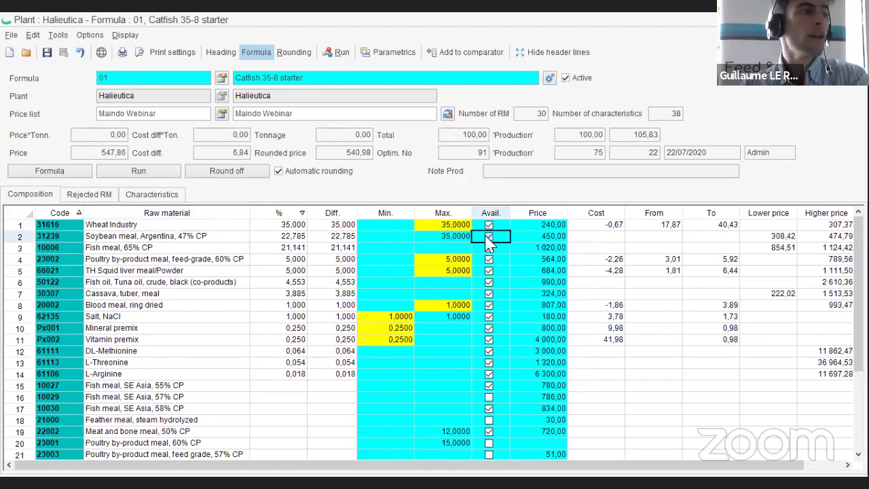
Recheck the rejected 45% CP soybean meal's interest price and try to rerun the optimisation without the 47% CP soybean meal
click(109, 196)
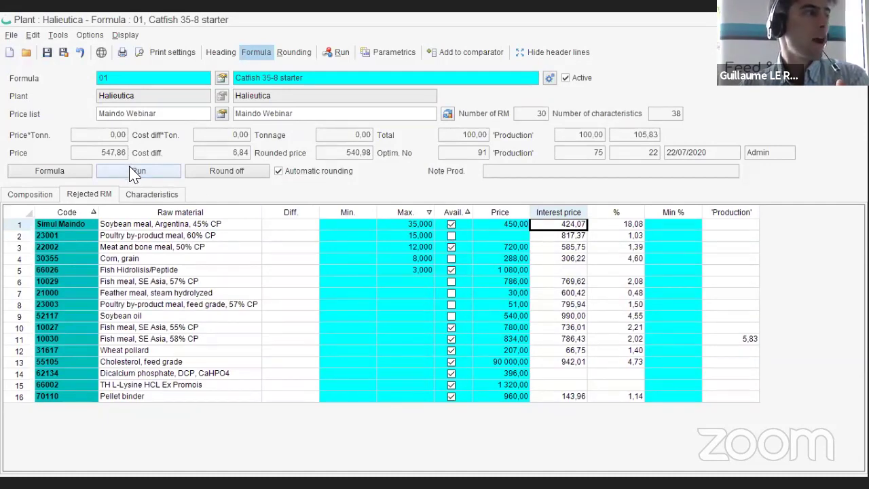
click(27, 194)
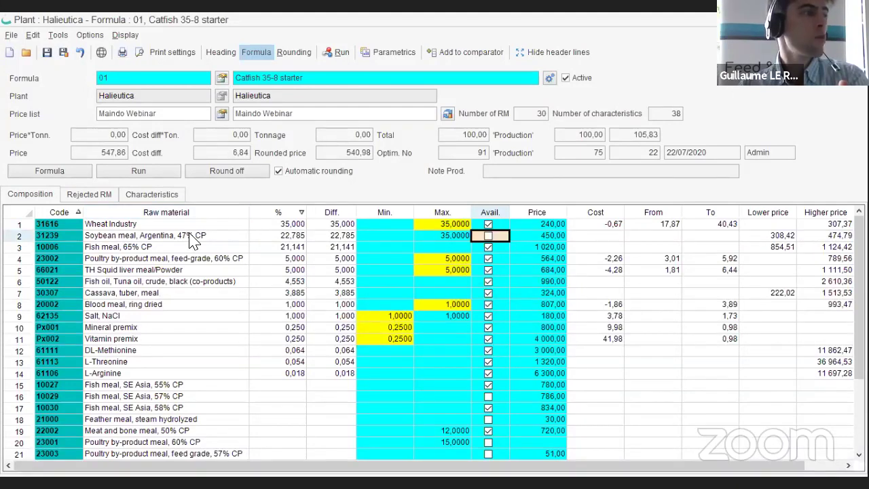
click(106, 196)
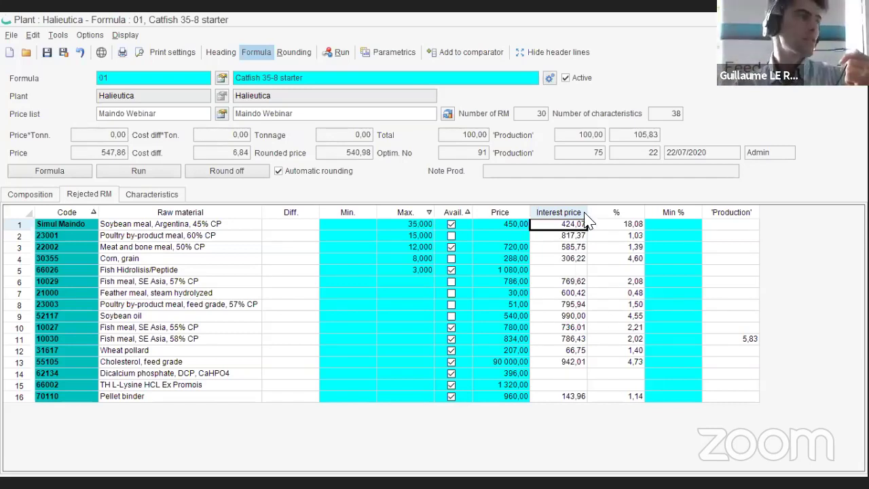
click(48, 195)
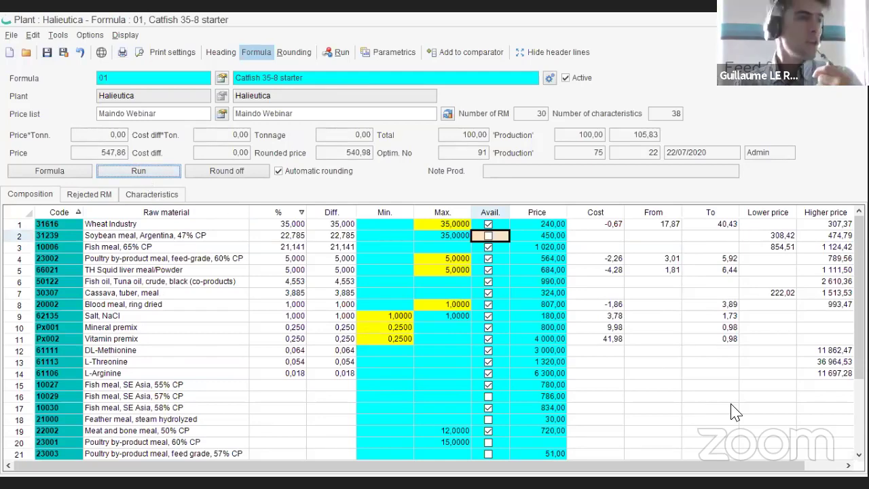
click(489, 236)
click(489, 236)
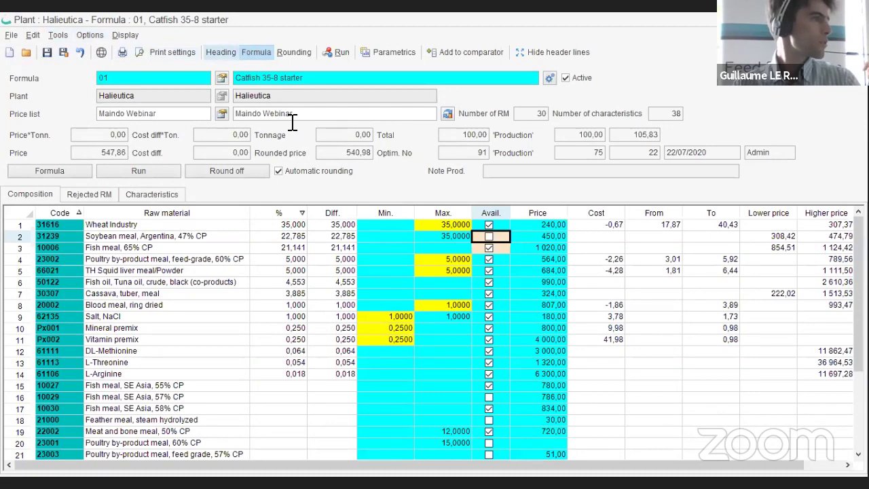
click(220, 77)
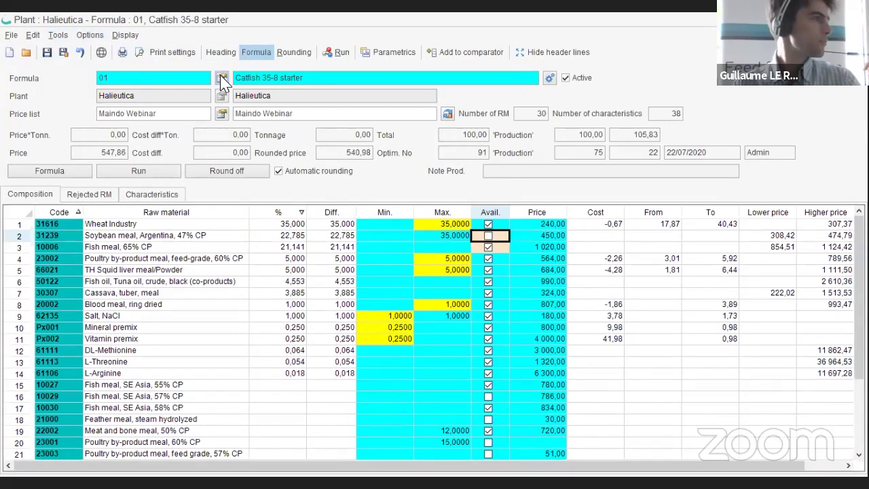
click(421, 266)
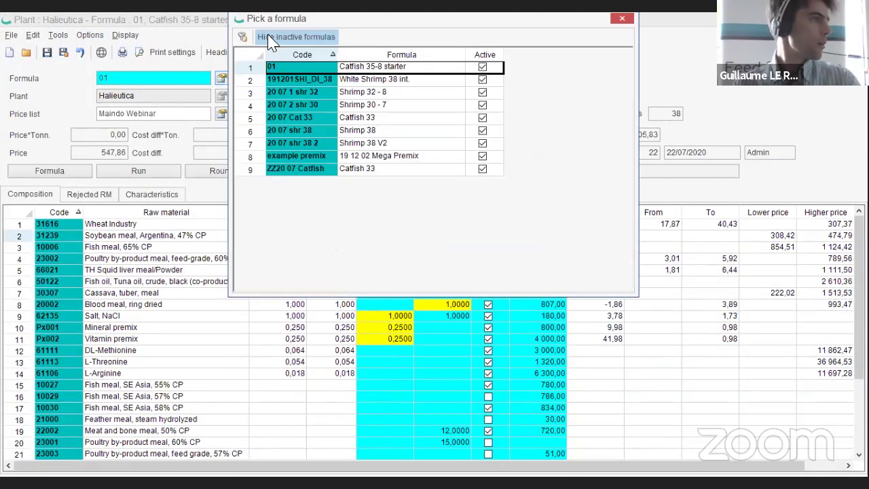
click(624, 24)
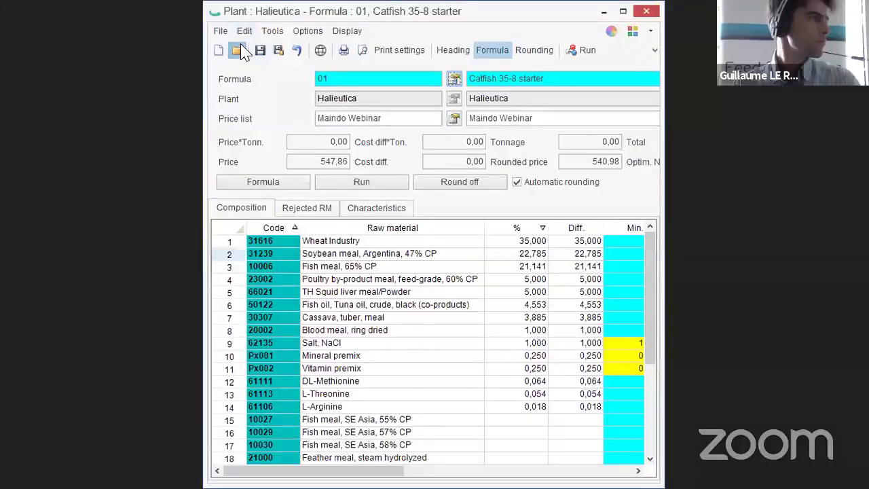
Discard the changes to the Catfish 35-8 starter and open formula 02, Catfish 33-8 pregrower
click(27, 52)
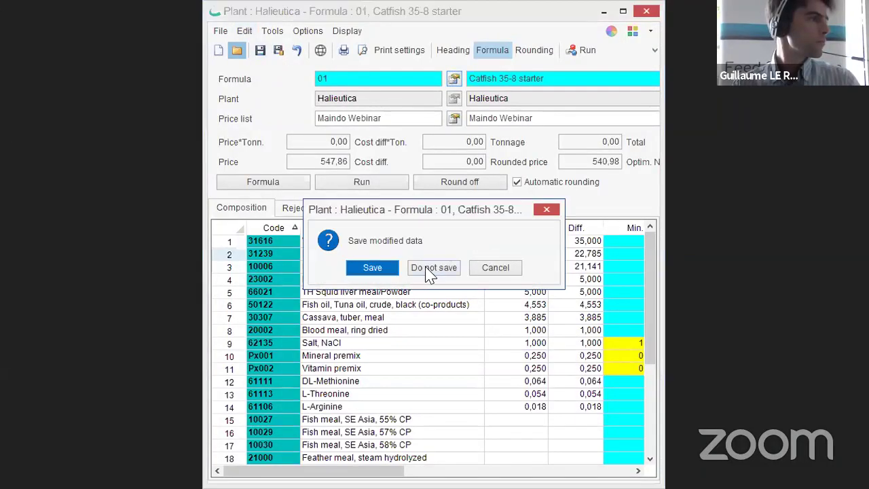
click(429, 268)
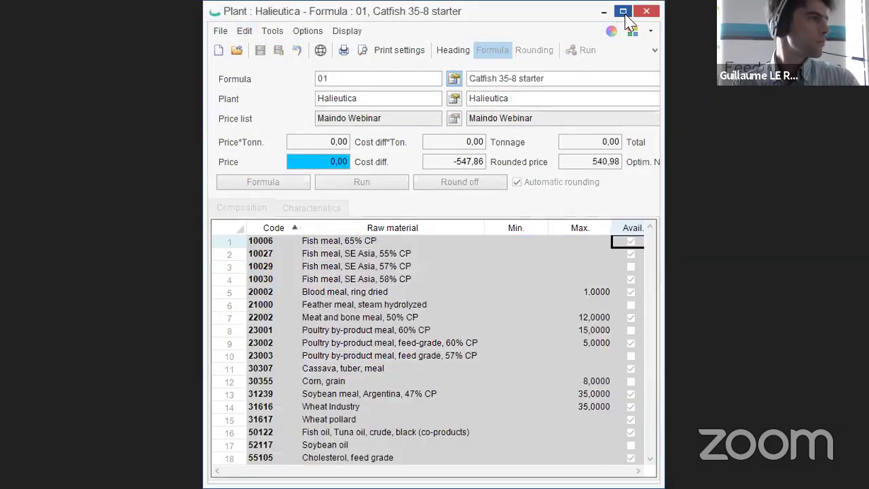
click(623, 12)
click(222, 77)
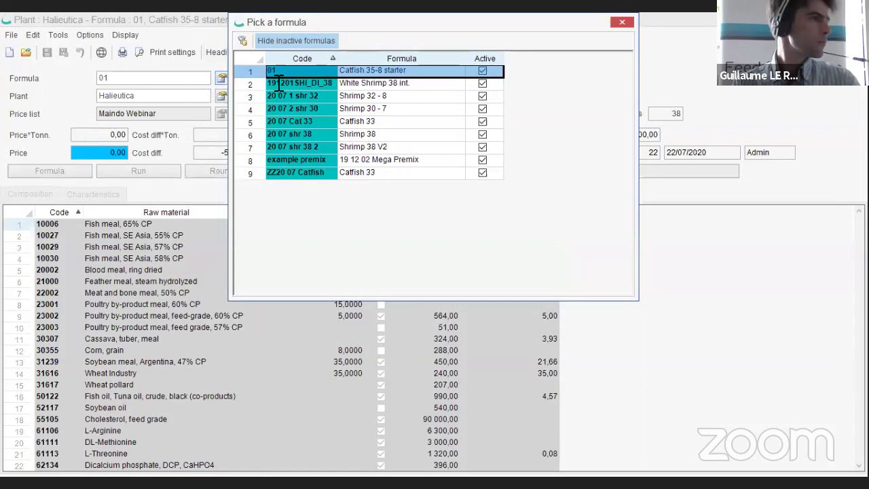
double_click(277, 74)
click(221, 53)
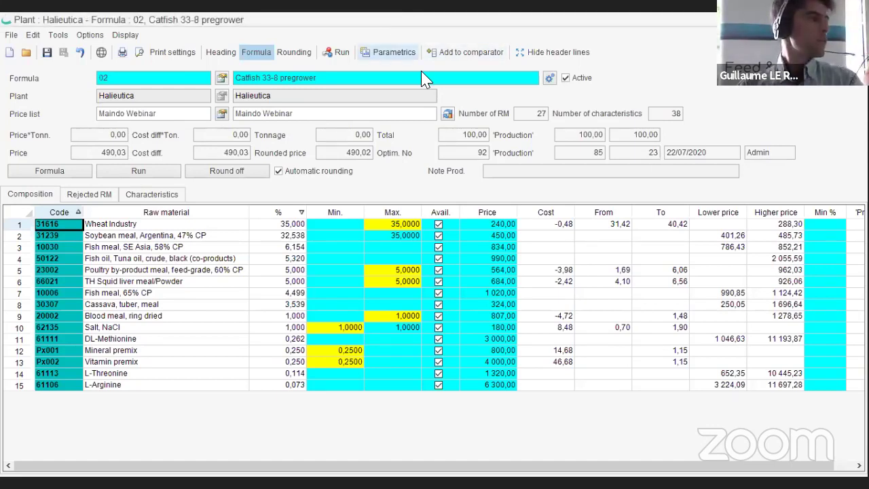
Mark Soybean meal, Argentina, 47% CP as unavailable in the pregrower formula and rerun the optimisation
click(227, 236)
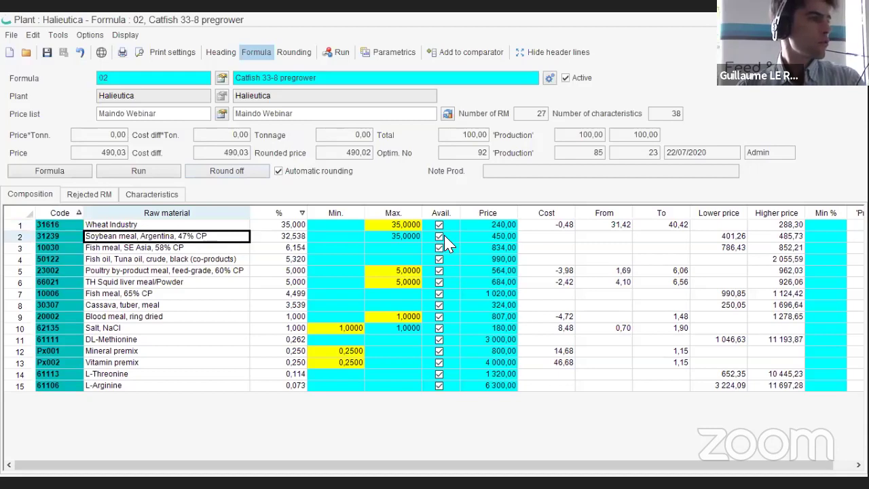
click(111, 193)
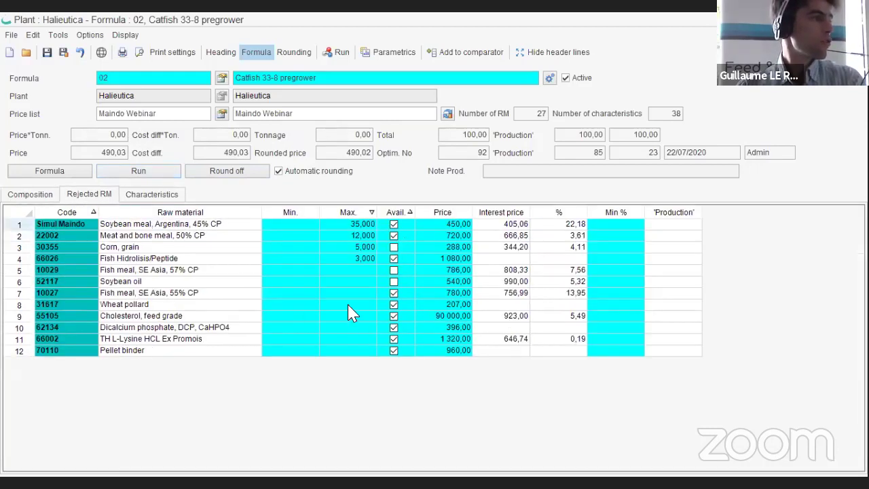
click(130, 172)
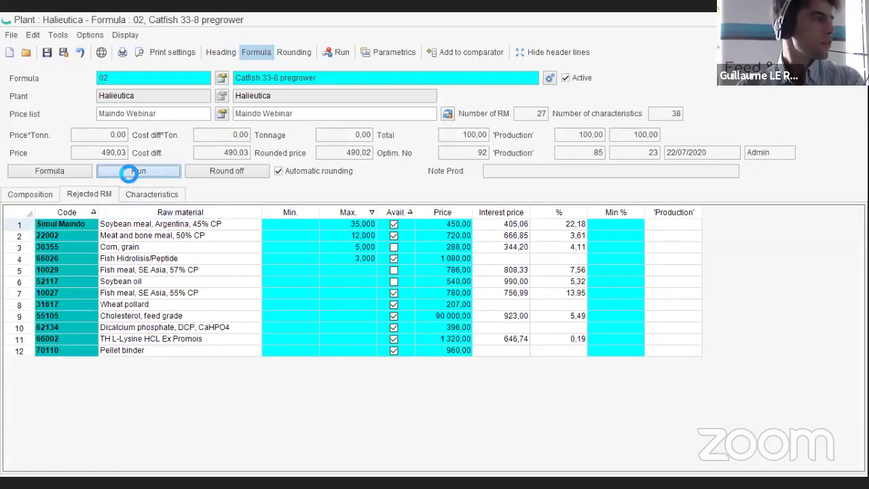
click(33, 194)
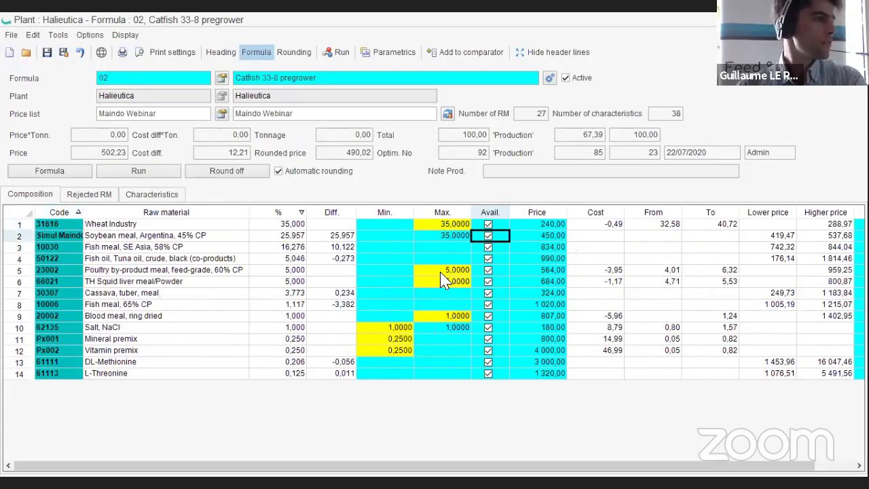
Examine the inclusion differences of the 45% CP soybean meal, the SE Asia 58% CP fish meal and the 65% CP fish meal
click(144, 236)
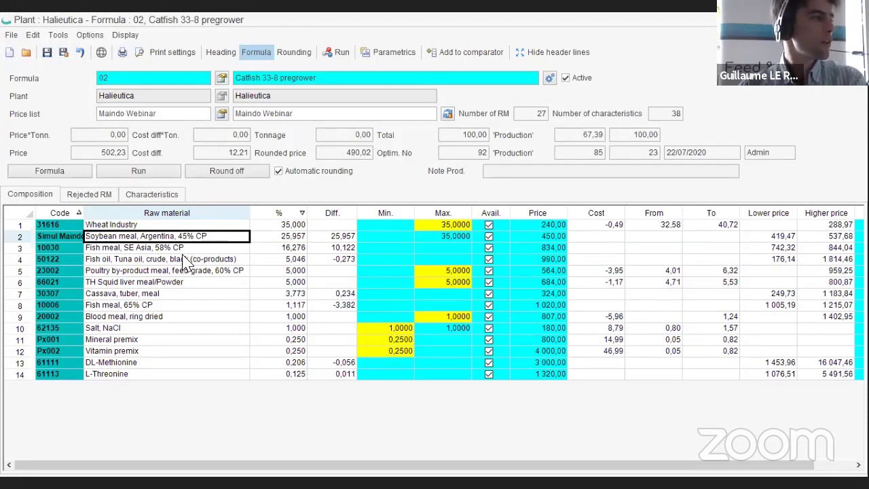
click(187, 250)
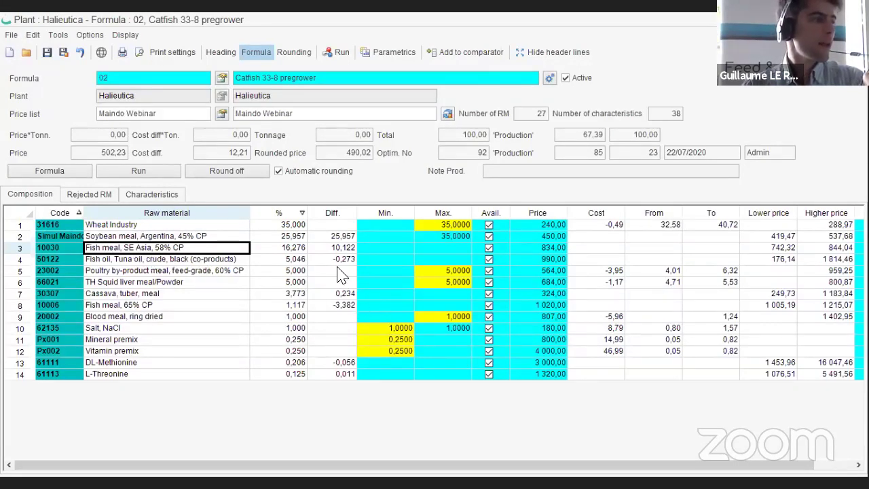
click(346, 305)
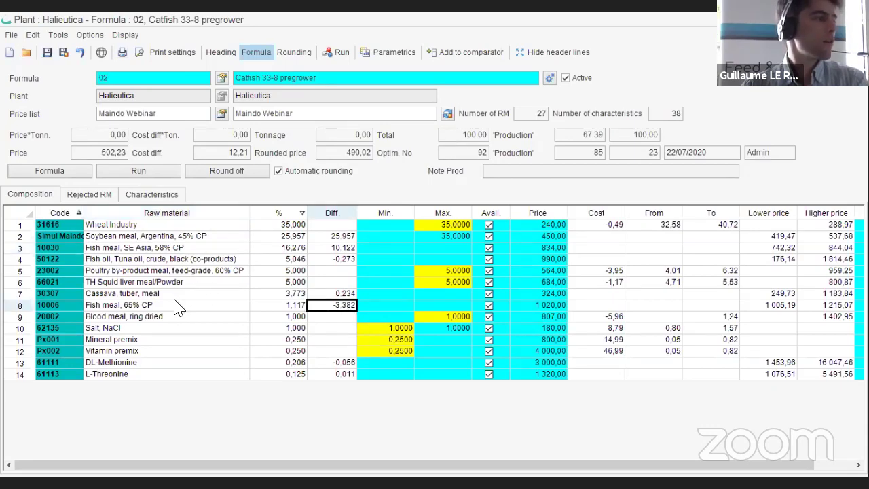
Check Fish meal, 65% CP in the composition and Soybean meal, Argentina, 47% CP among the rejected raw materials
click(154, 310)
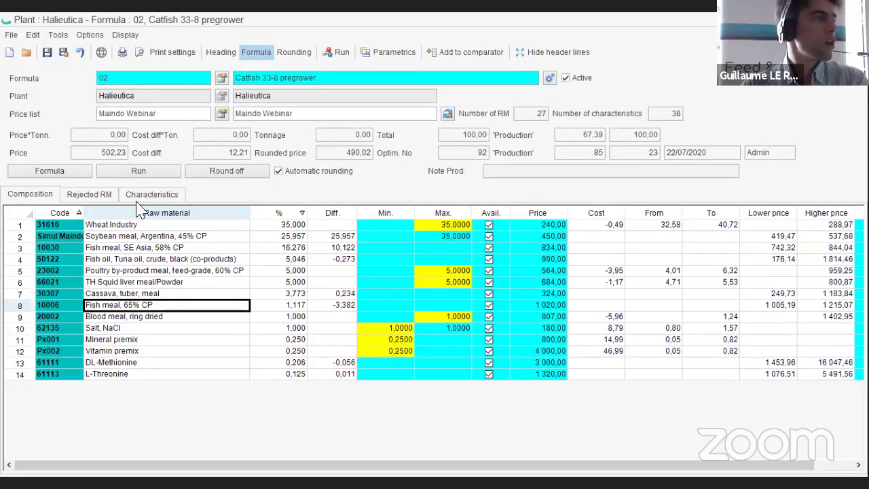
click(103, 195)
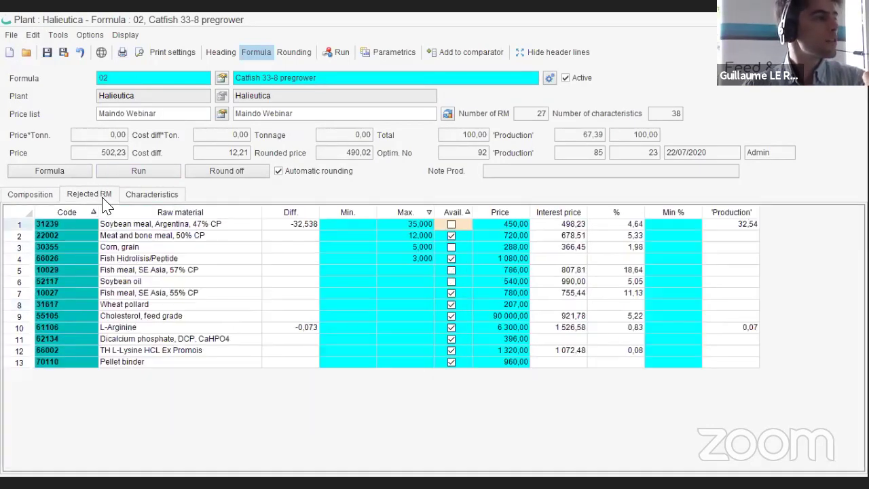
click(216, 228)
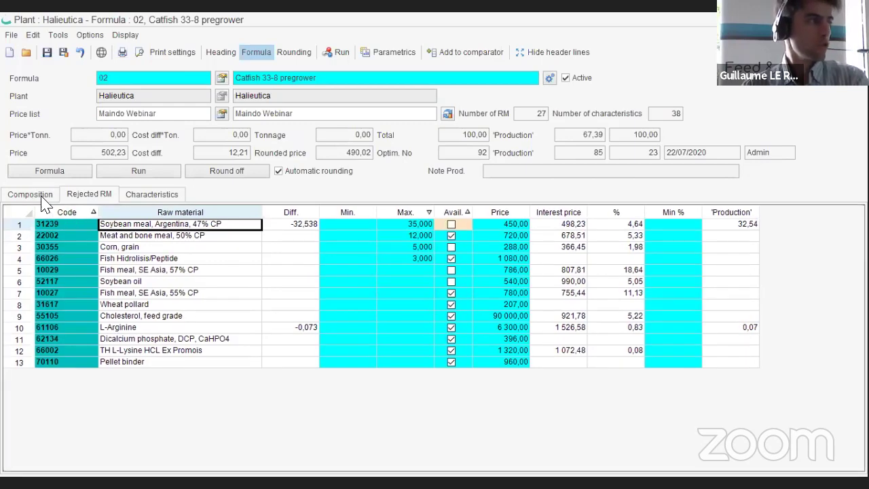
click(37, 195)
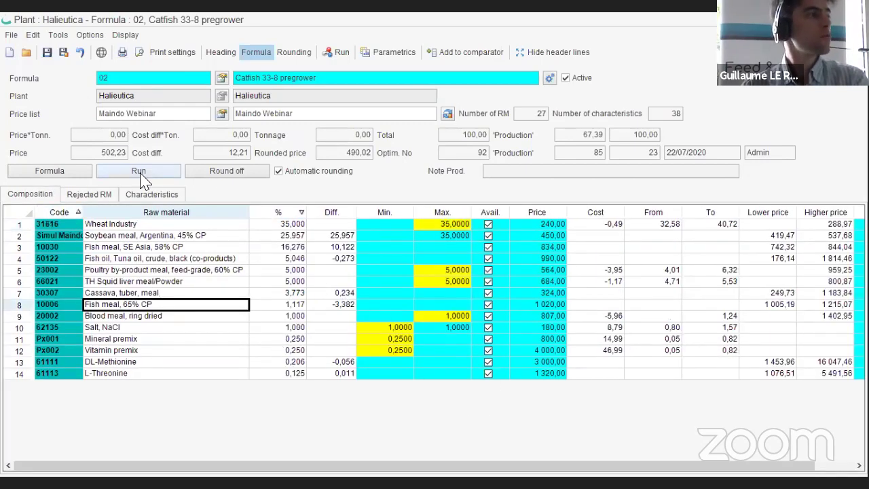
Check the pregrower formula's price and its cost difference, along with the 45% CP soybean meal in the composition
double_click(103, 152)
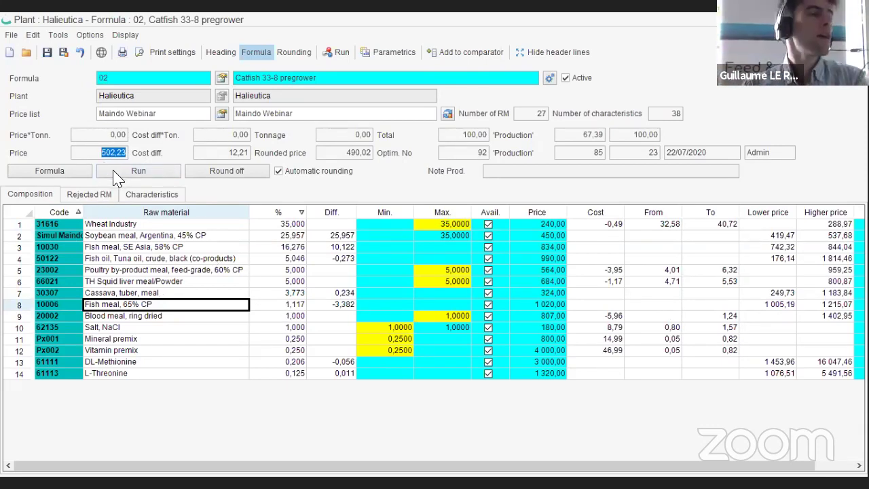
drag(227, 150, 251, 156)
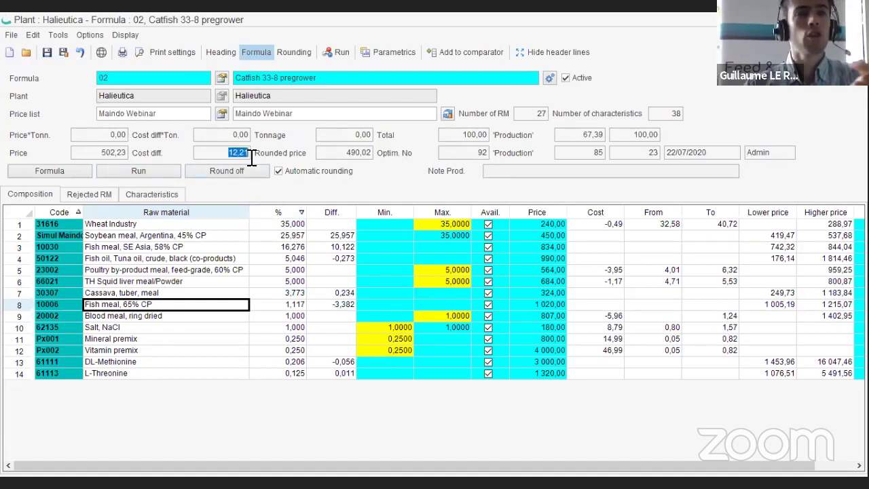
click(178, 235)
Examine the pregrower's minimum constraints on crude protein, lysine, methionine and threonine
click(139, 194)
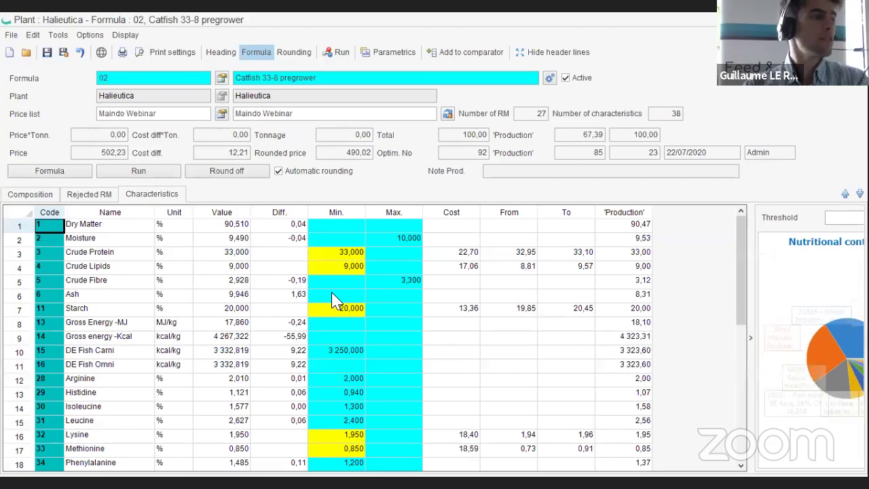
right_click(347, 251)
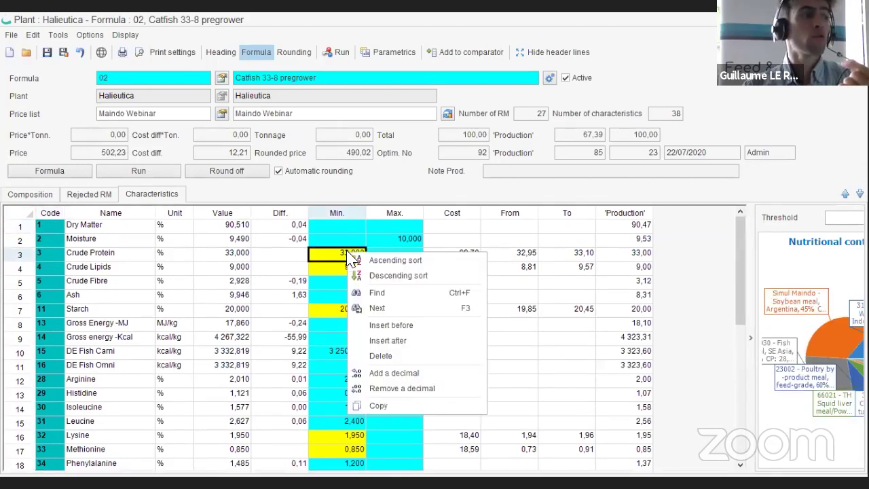
click(343, 435)
scroll(323, 414, down, 2)
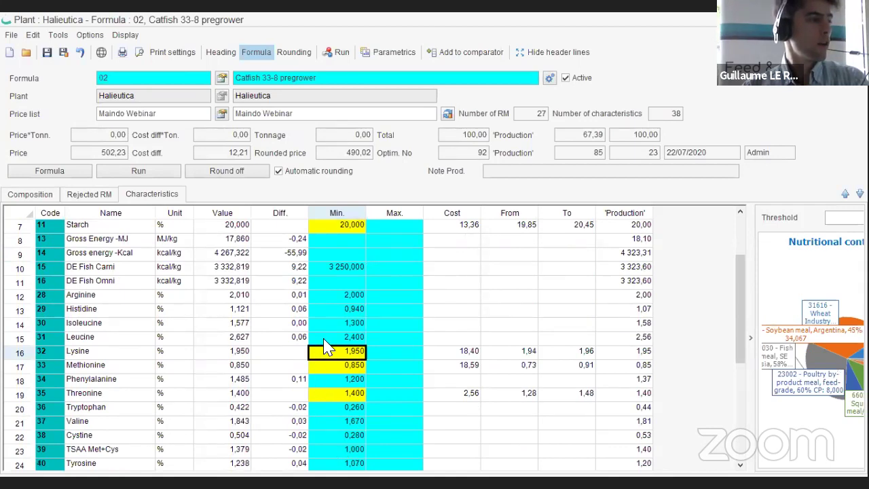
click(124, 353)
click(122, 367)
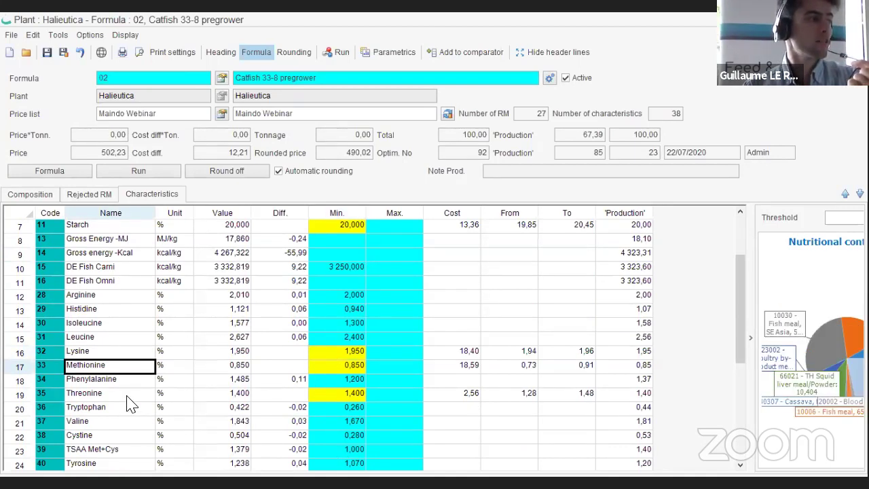
click(127, 391)
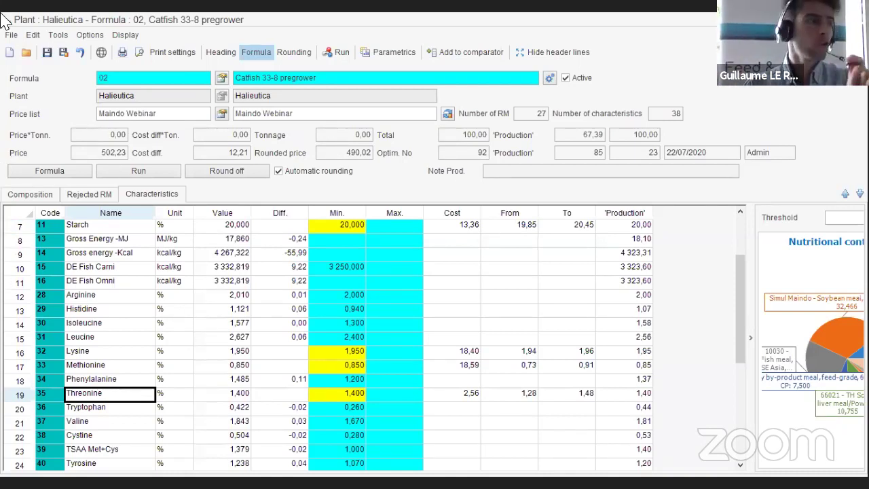
Return to the pregrower's composition and close the formula without saving the changes
click(49, 196)
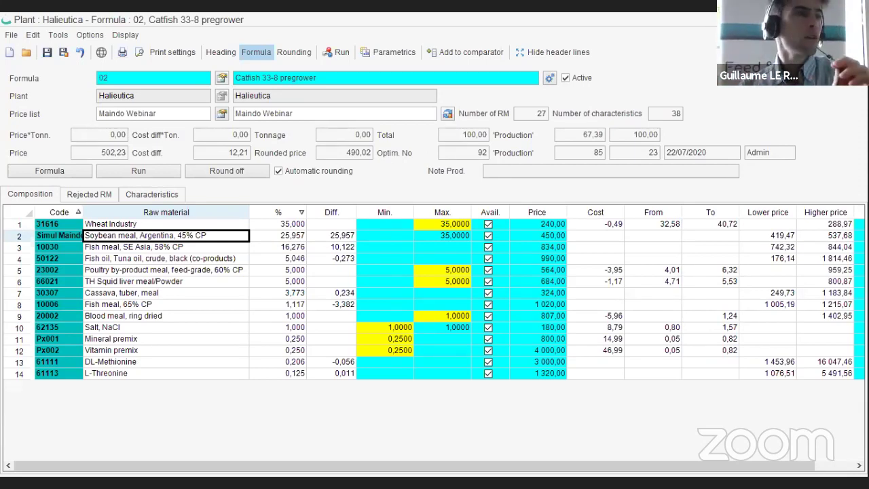
key(alt+F4)
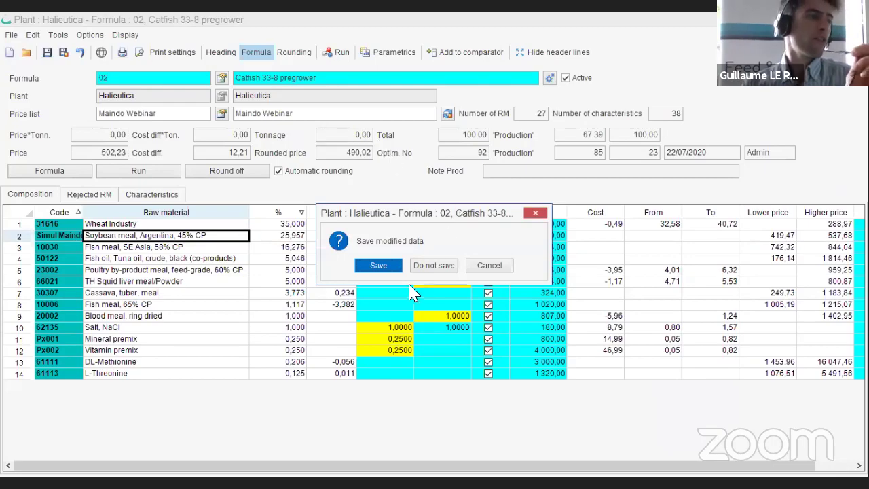
click(442, 269)
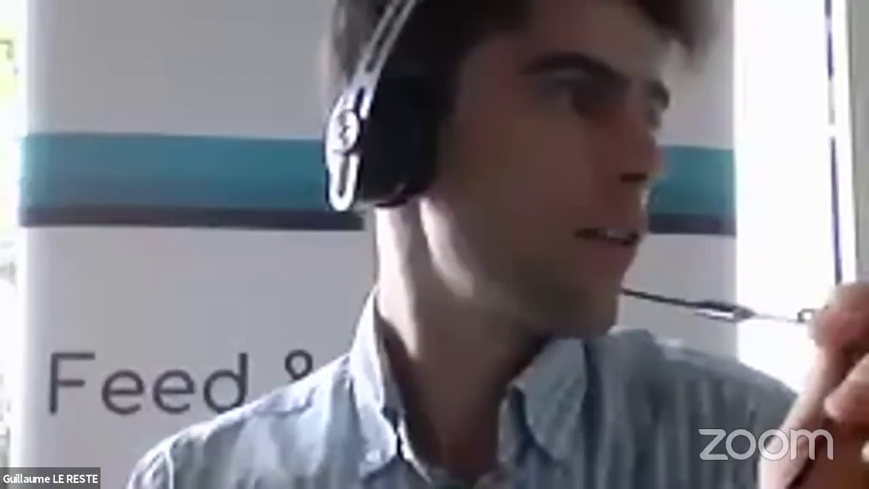
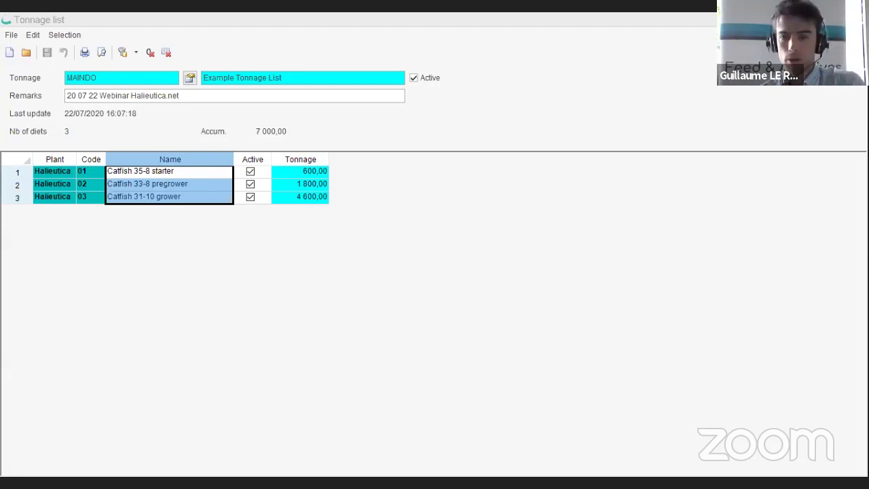
Leave the tonnage list, check the formulas in the MAINDO simulation group and calculate the estimated consumption for Production versus Study
key(Escape)
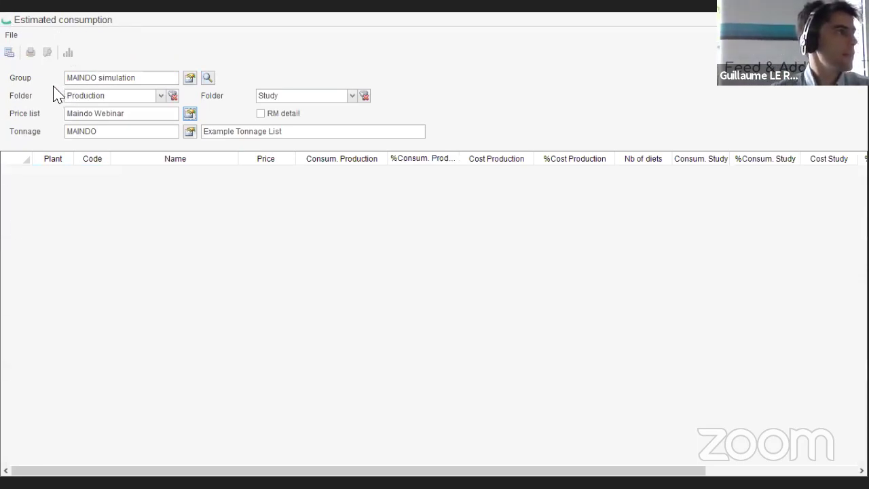
click(208, 78)
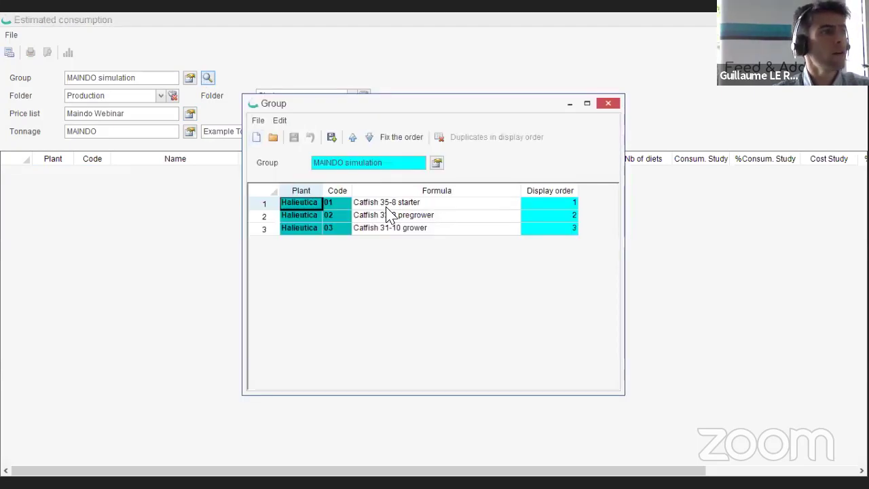
click(609, 107)
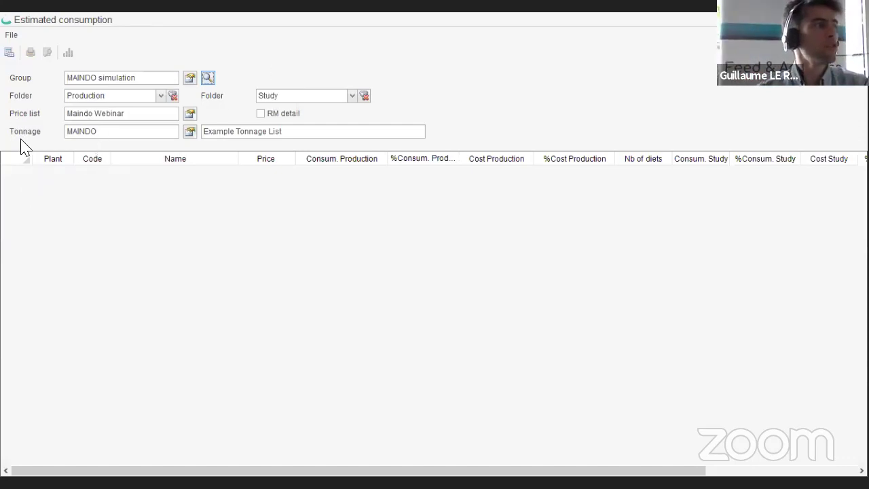
click(10, 53)
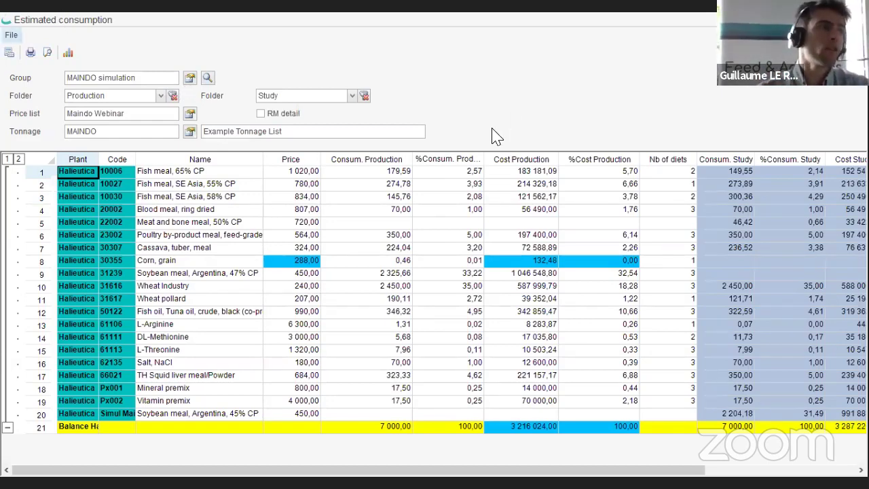
Examine the price, production consumption, cost, cost share and number of diets for Fish meal, 65% CP
click(202, 161)
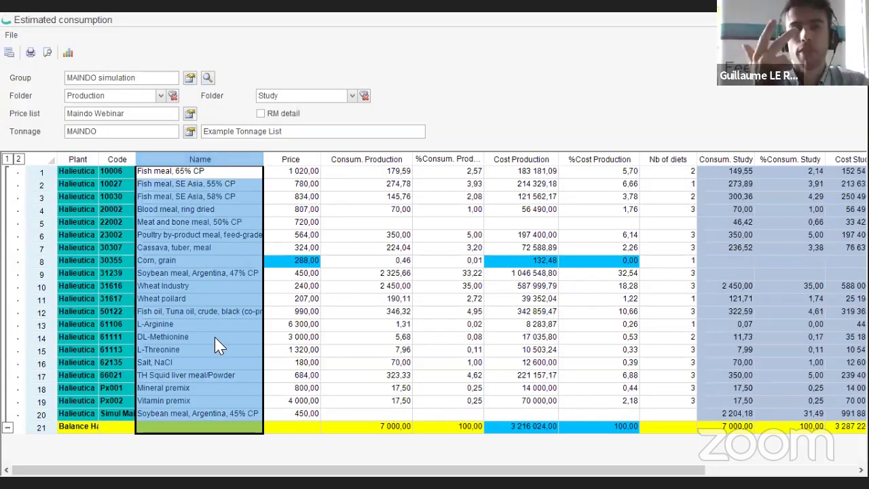
click(227, 172)
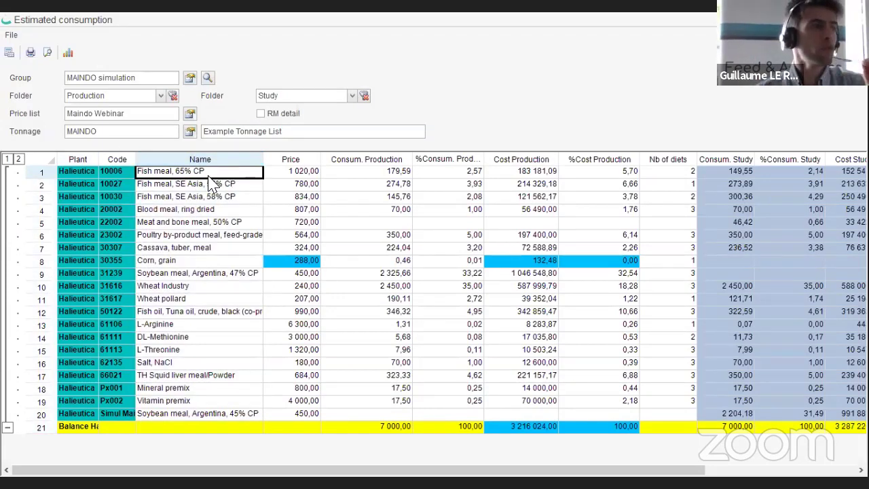
click(311, 172)
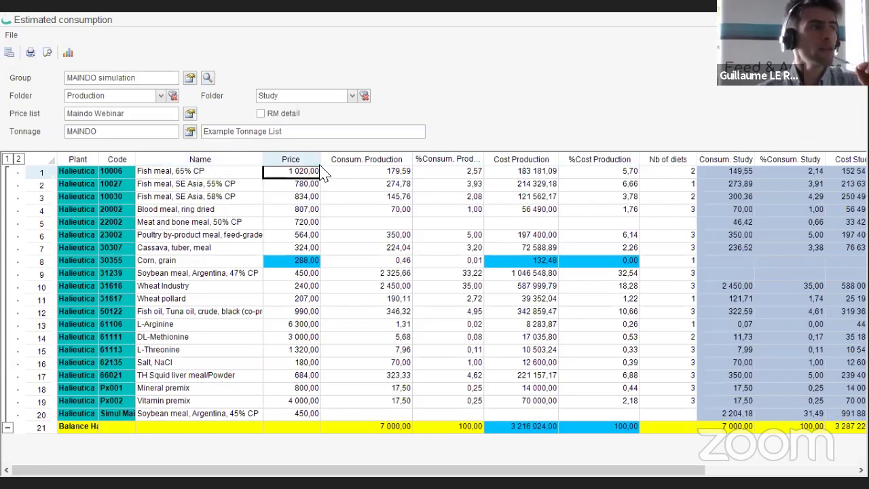
click(378, 170)
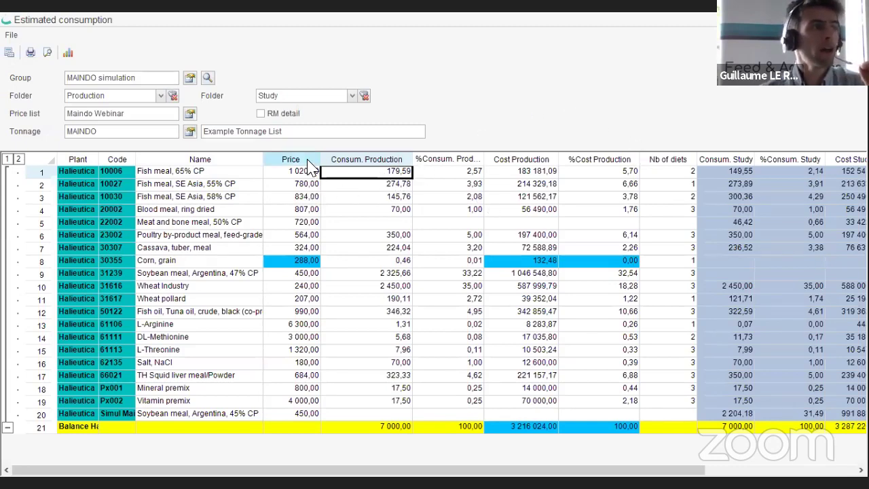
click(528, 174)
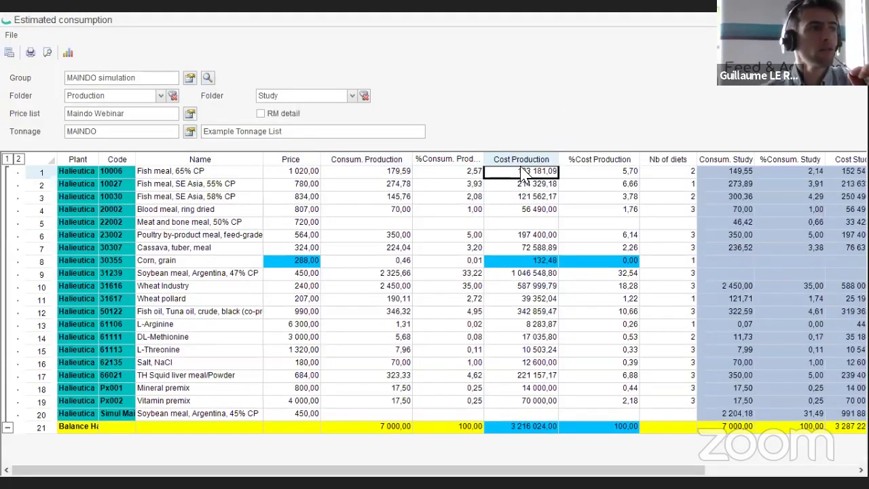
click(627, 172)
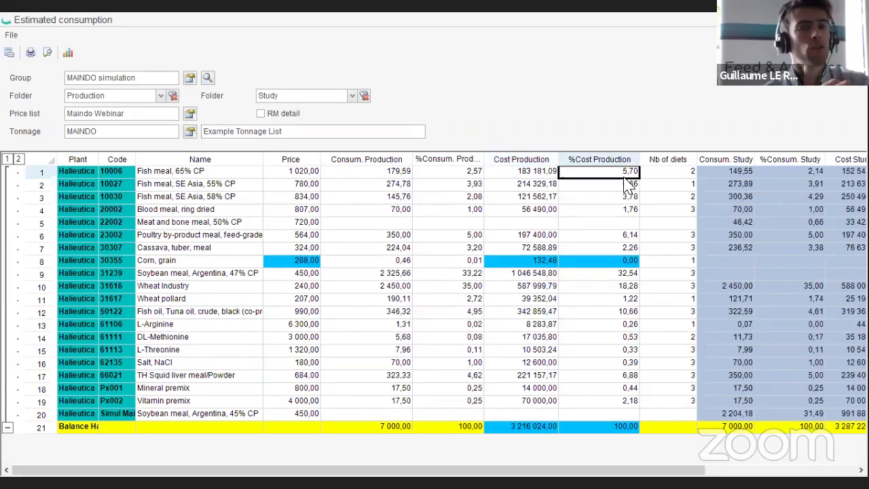
click(219, 174)
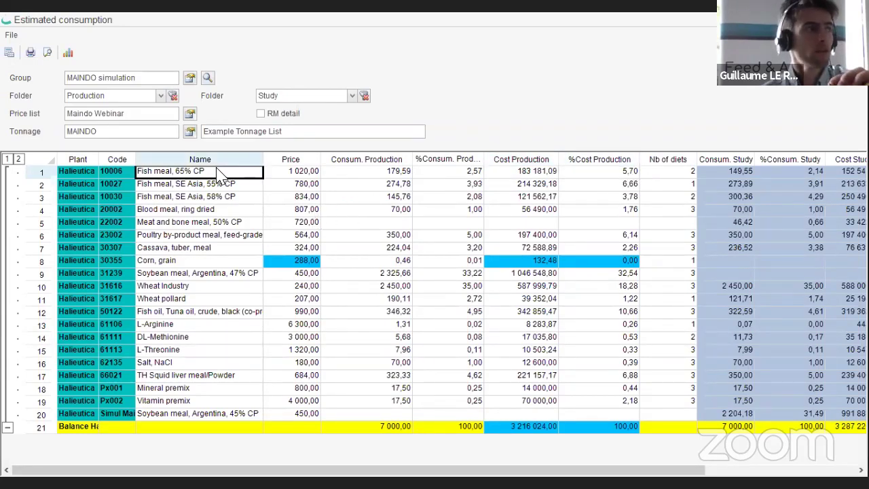
click(692, 173)
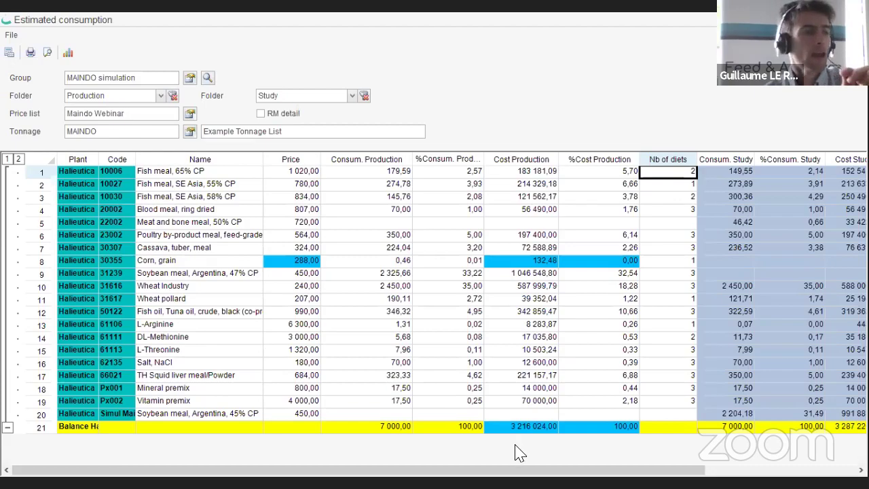
Compare the Production consumption and cost of the 47% CP soybean meal with the Study figures for the 45% CP soybean meal
drag(519, 469, 669, 470)
scroll(171, 310, left, 10)
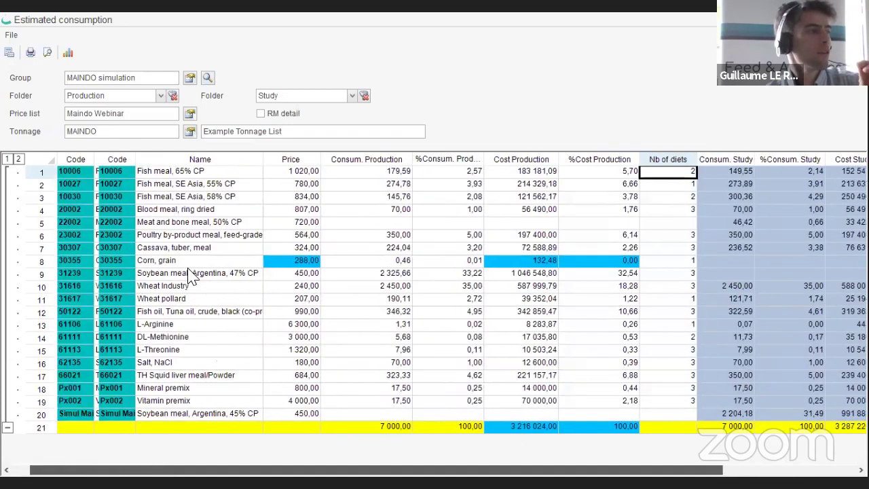
click(194, 274)
drag(291, 271, 682, 275)
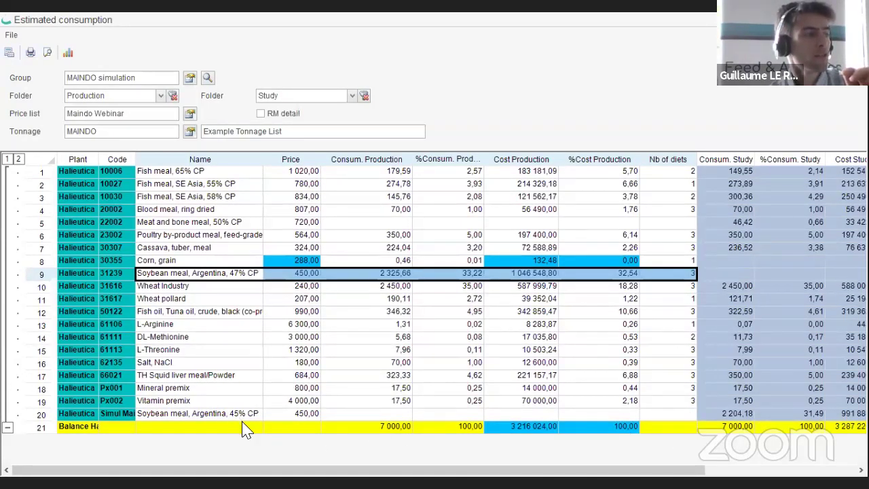
scroll(465, 271, right, 5)
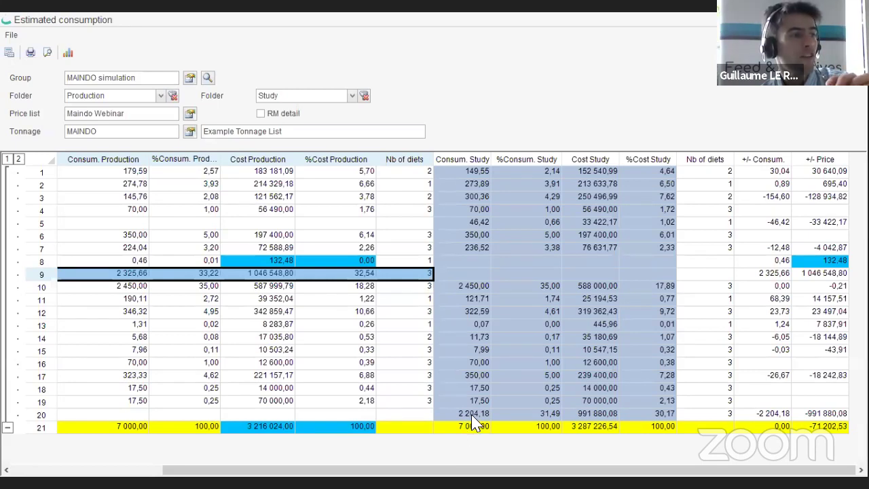
Compare the total Study cost with the total Production cost in the balance row
click(591, 426)
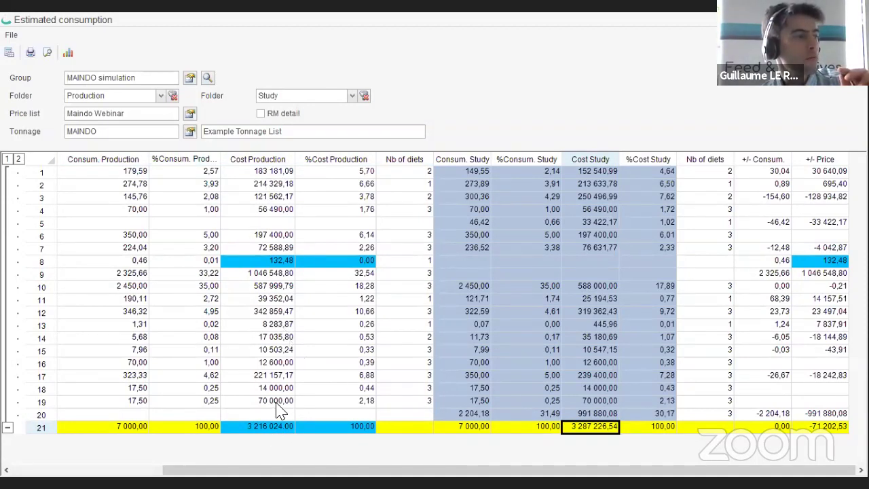
click(248, 428)
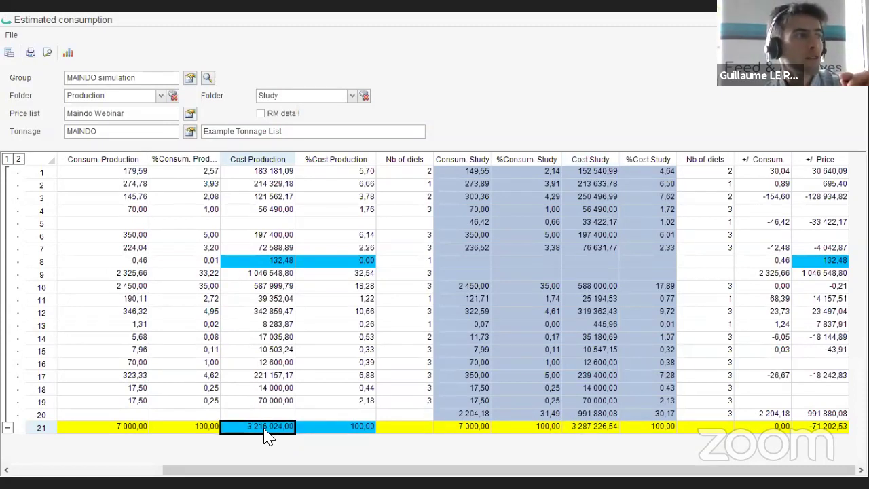
click(633, 428)
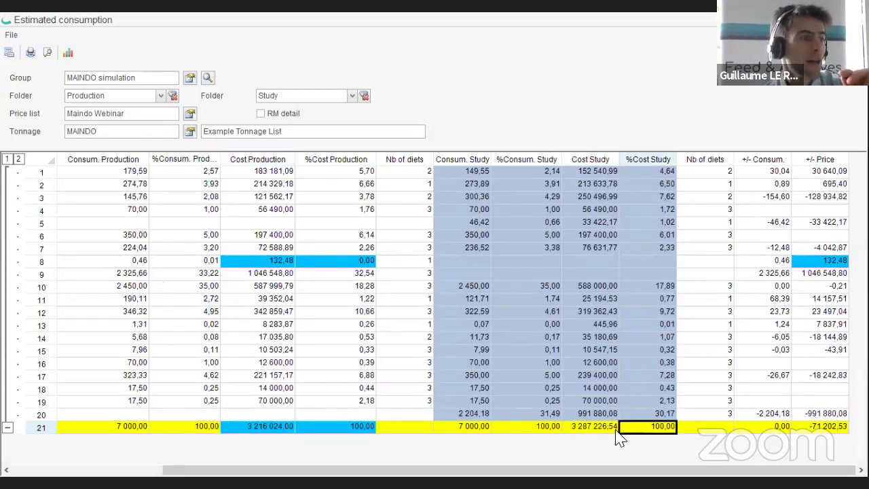
click(606, 428)
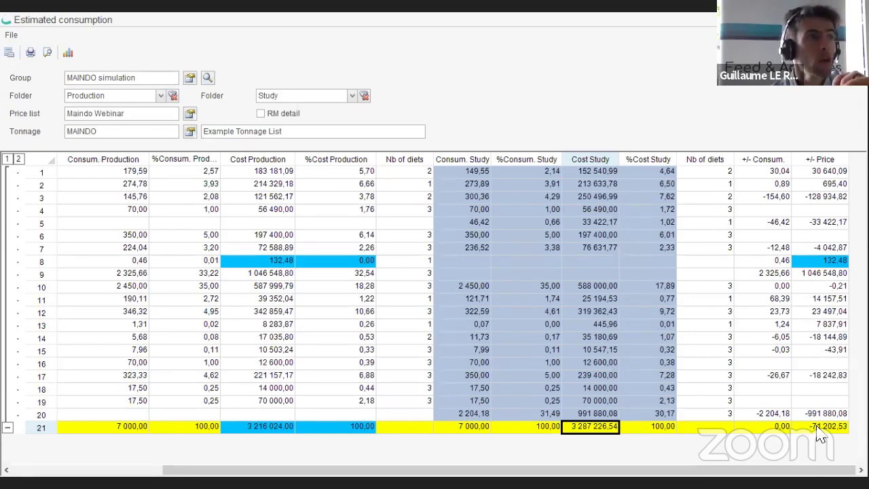
drag(411, 424, 227, 434)
click(217, 415)
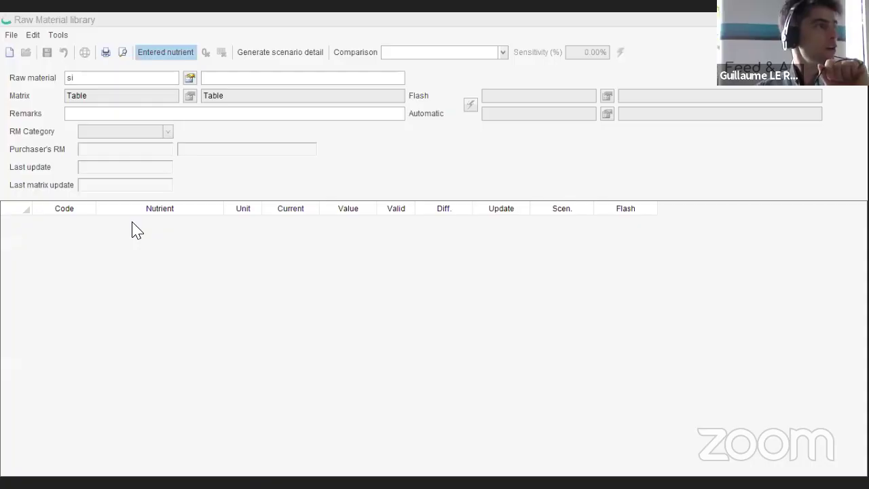
Load the raw material Simul Maindo (Soybean meal, Argentina, 45% CP) in the Raw Material library
click(141, 78)
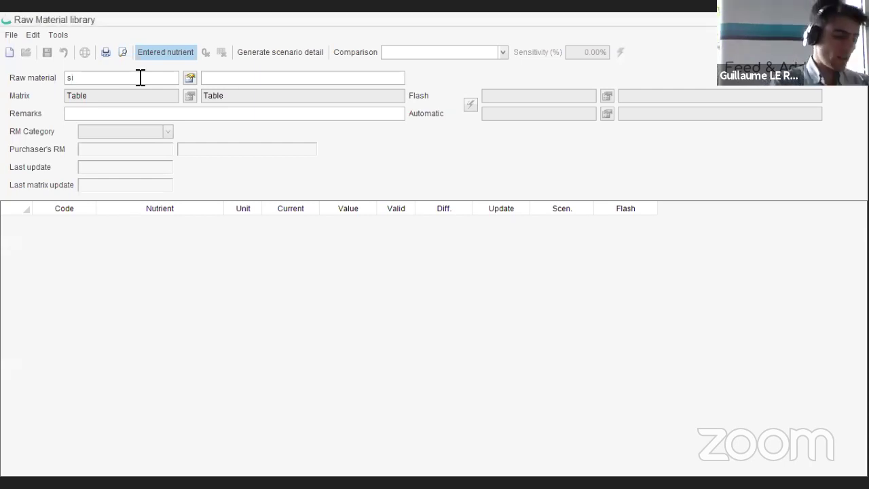
text(m)
key(Return)
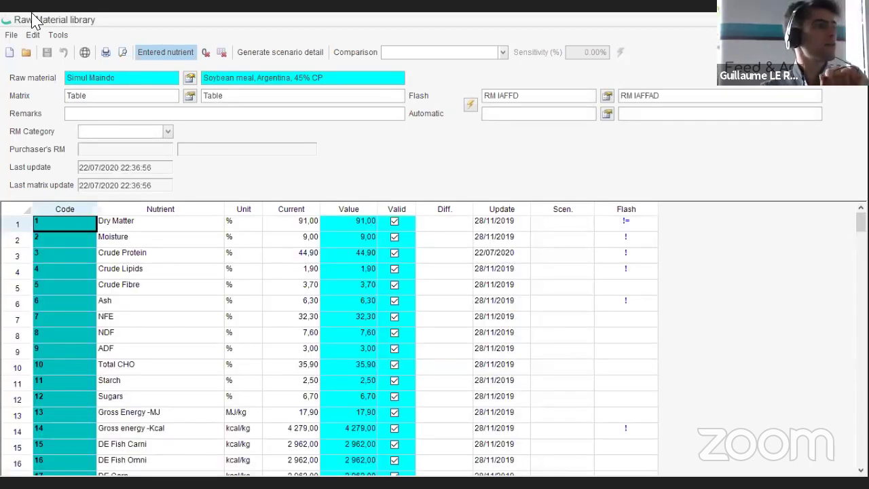
Set the crude protein value of the Argentina soybean meal to 47 %
click(240, 240)
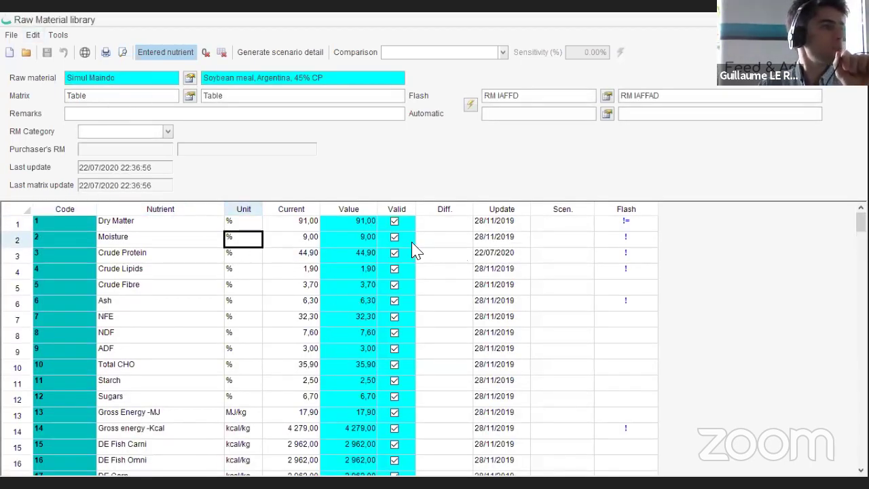
click(361, 254)
text(47)
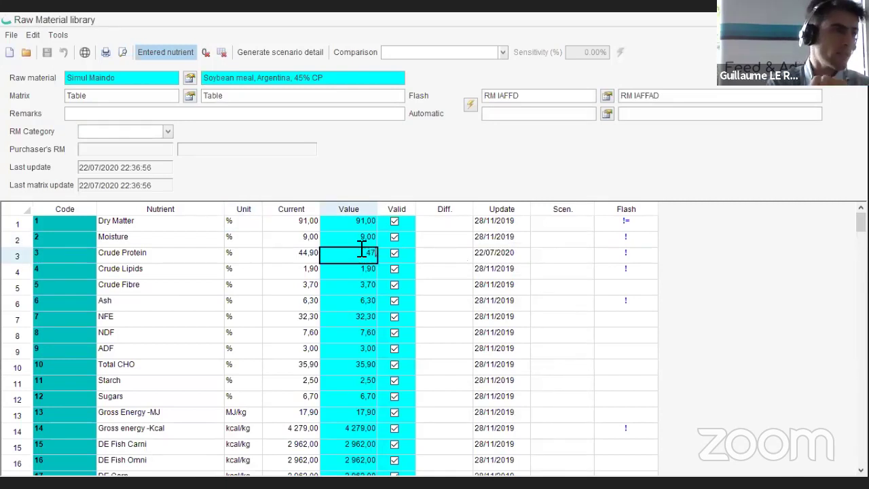
key(Return)
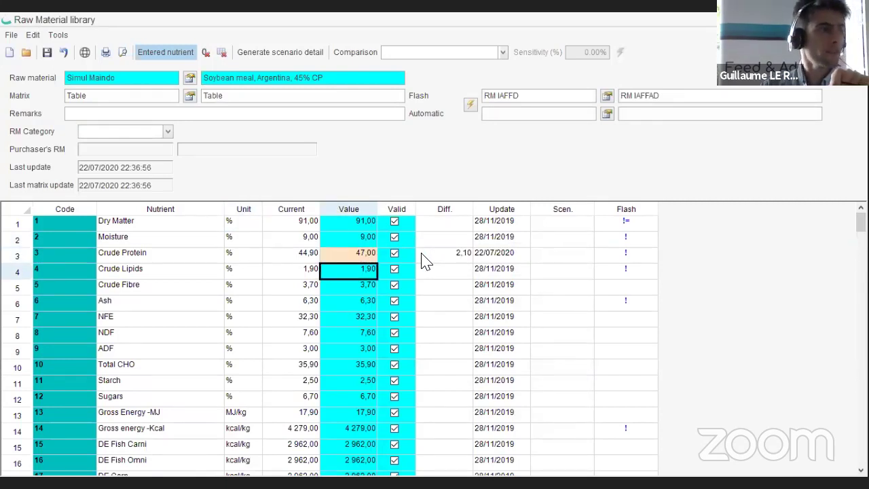
click(342, 258)
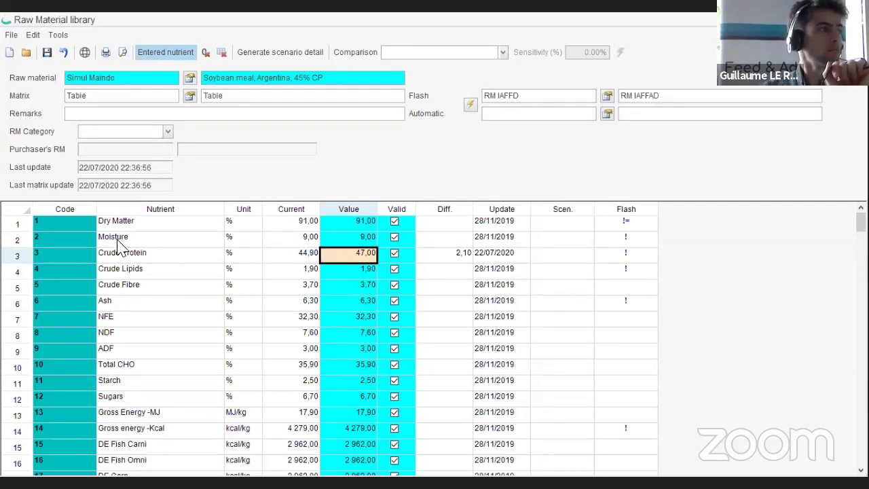
Recalculate the amino acid values, arginine through valine, with the RM IAFFD flash equations
scroll(247, 281, down, 8)
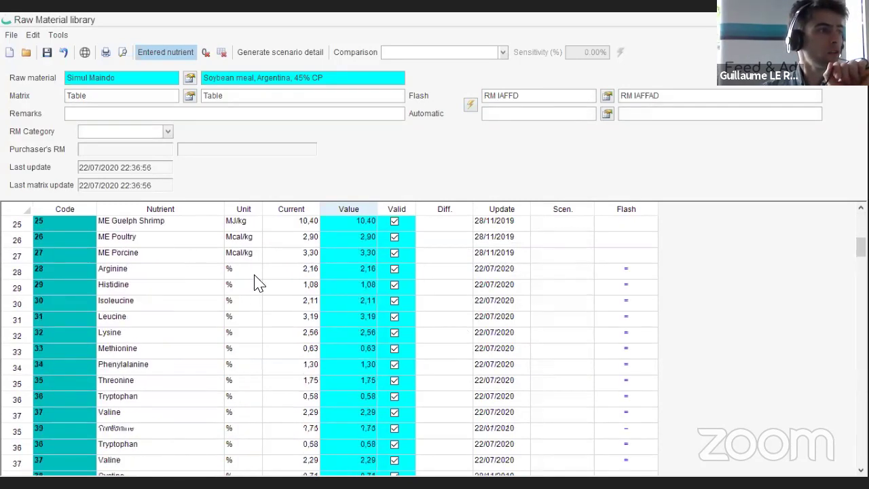
scroll(417, 290, down, 3)
scroll(413, 290, up, 2)
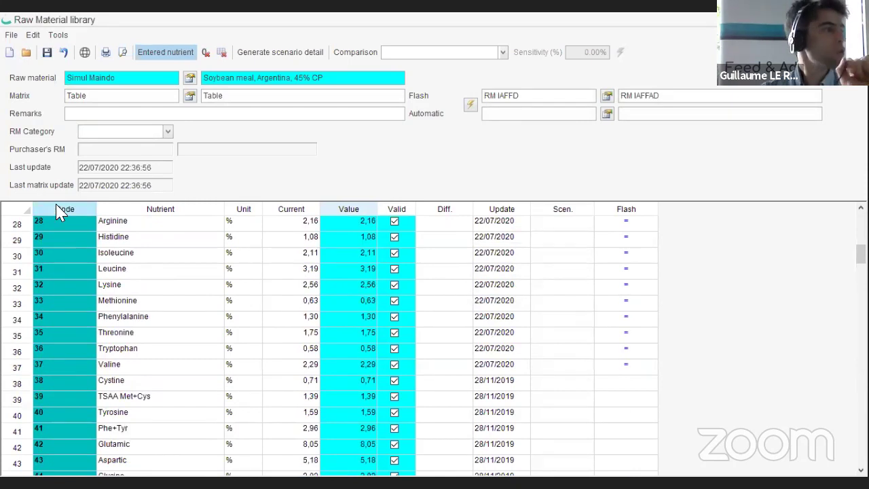
drag(148, 224, 161, 387)
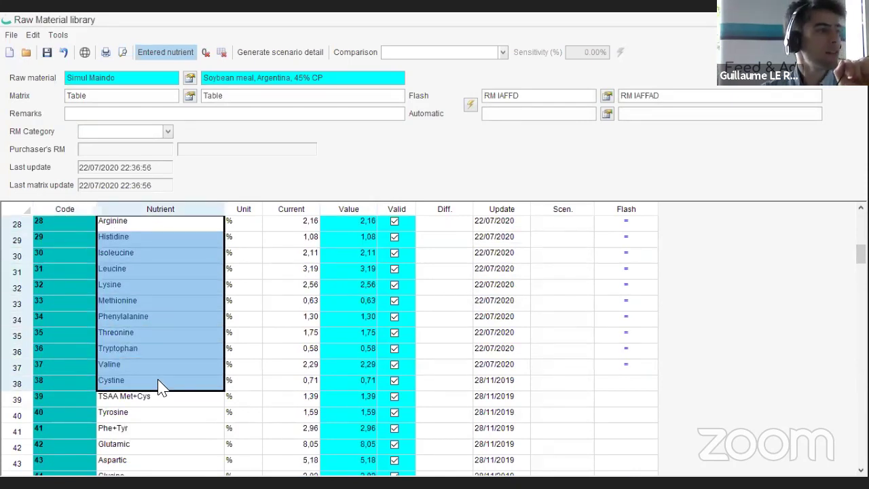
click(470, 105)
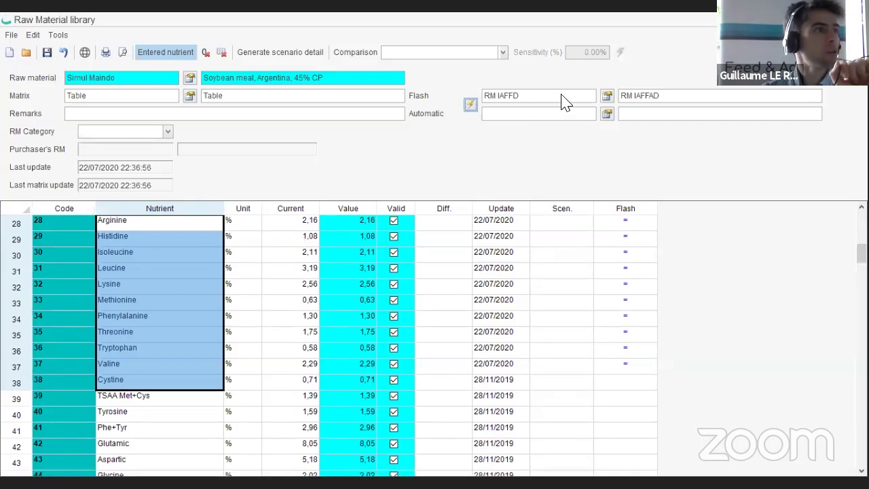
click(470, 106)
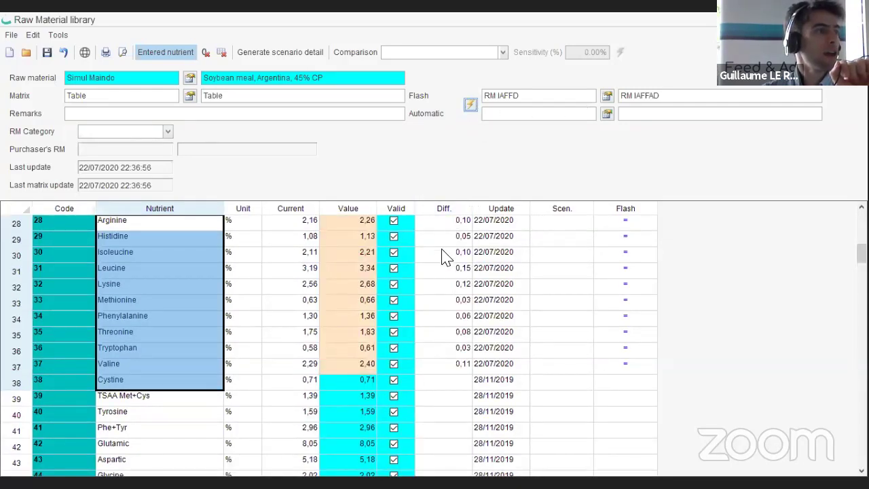
Check the amino acids and their coefficients against the protein value, and set the crude protein back to 44,9 %
scroll(357, 262, up, 9)
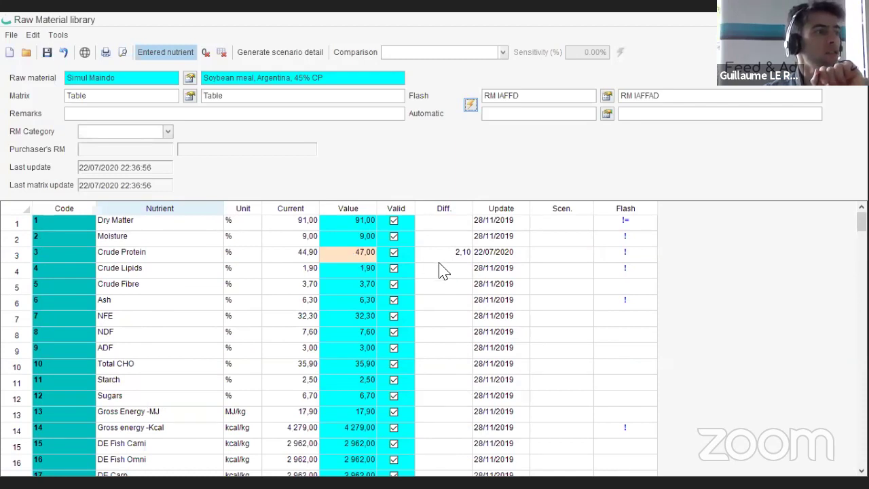
scroll(416, 320, down, 7)
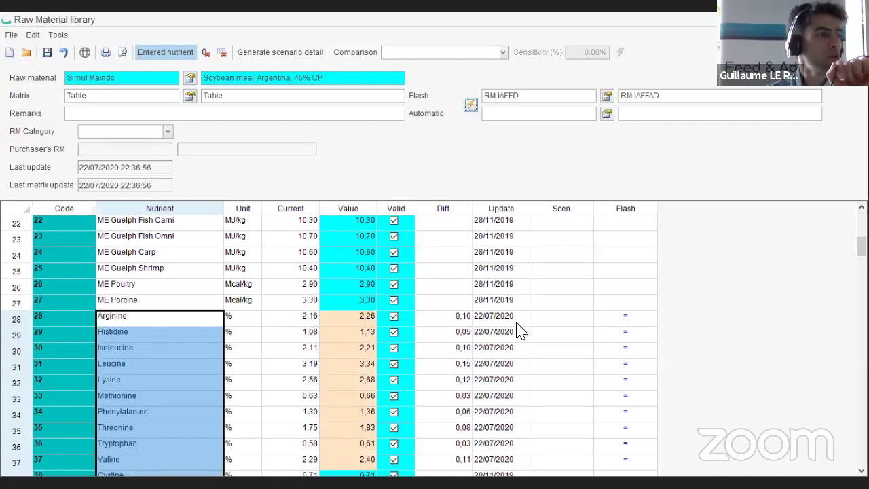
scroll(287, 333, down, 7)
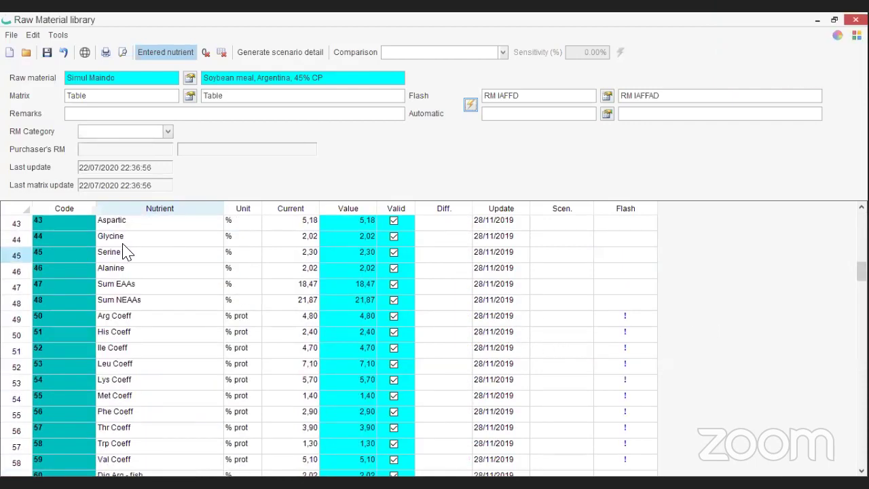
scroll(543, 363, up, 7)
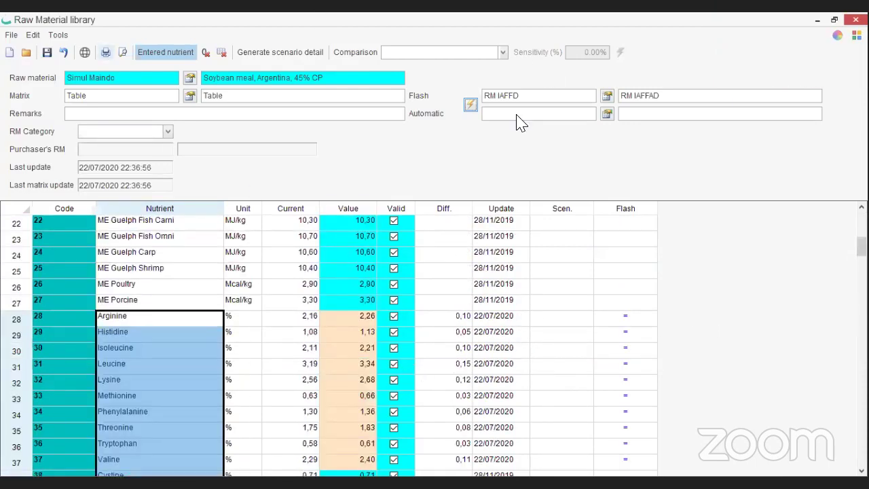
scroll(367, 300, up, 7)
click(353, 252)
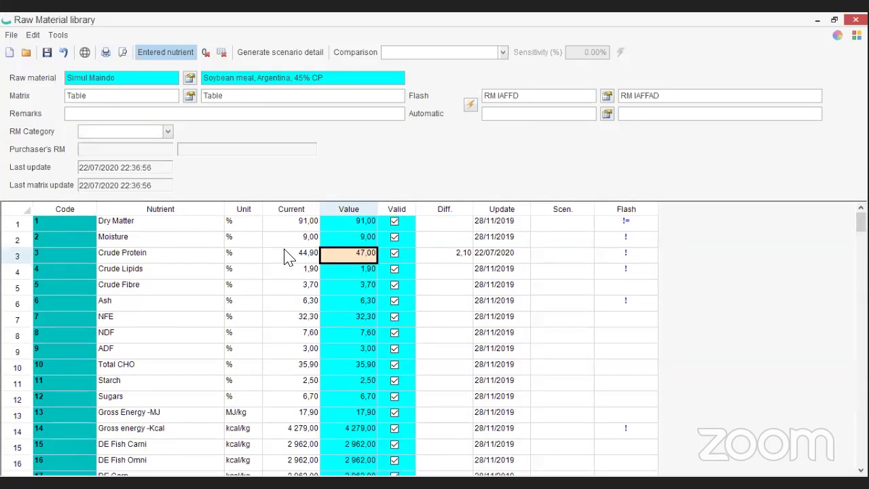
key(Left)
click(372, 257)
text(4)
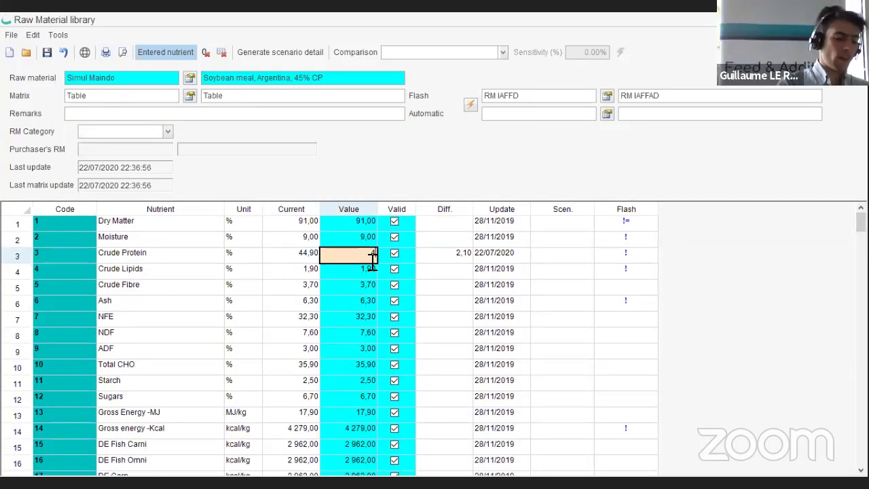
text(4,9)
key(Return)
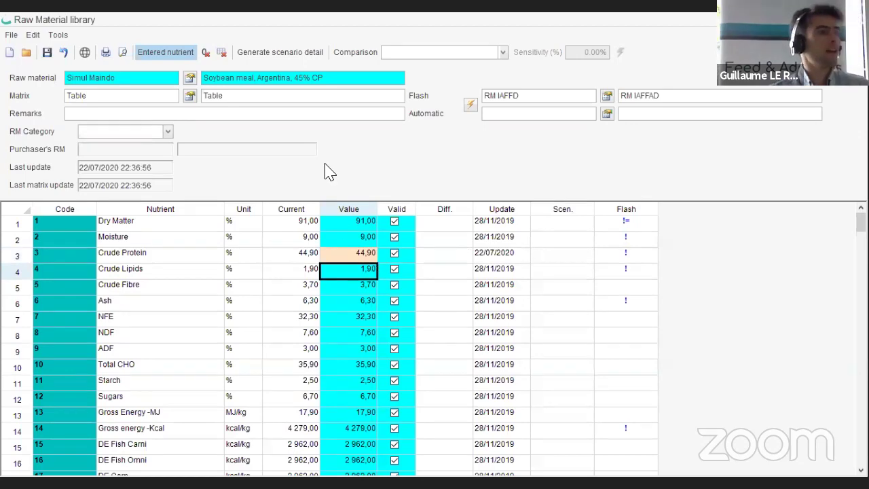
Rerun the RM IAFFD flash equations for the 44,9 % crude protein and check the amino acid rows
click(471, 104)
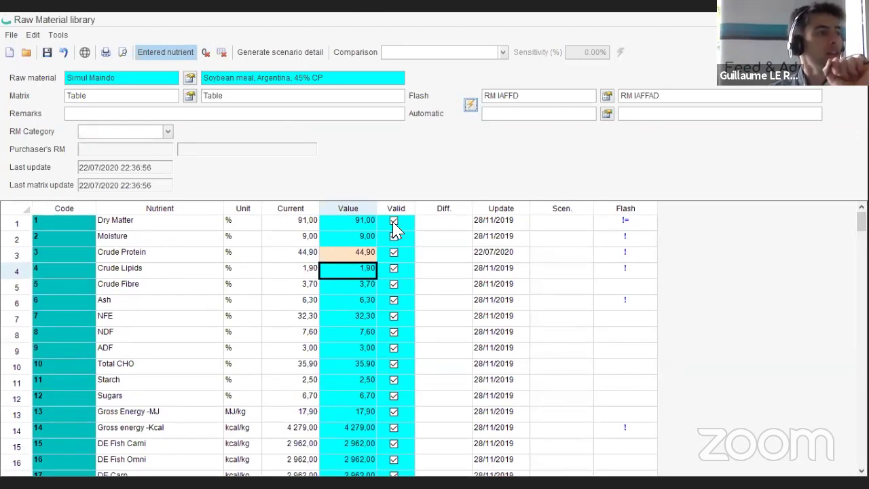
scroll(399, 299, down, 4)
scroll(438, 366, down, 4)
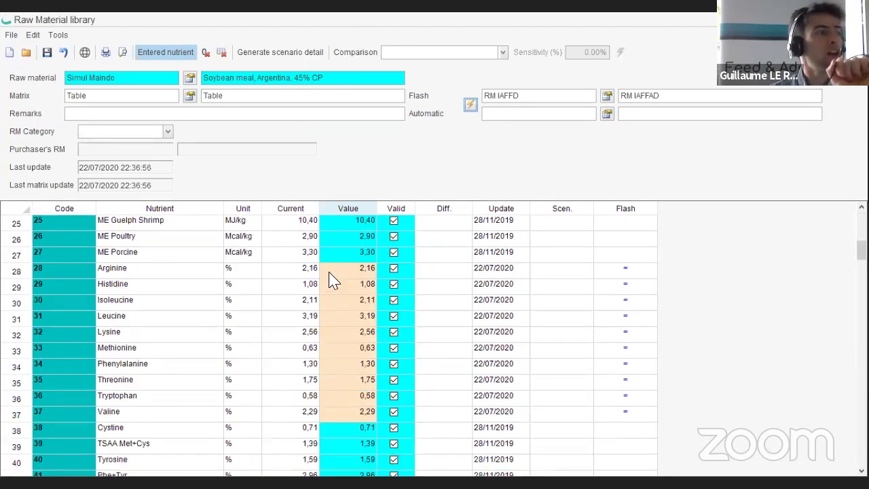
Set the crude protein to 47 % again and recalculate the amino acids with the RM IAFFD flash equations
scroll(356, 270, up, 8)
click(360, 254)
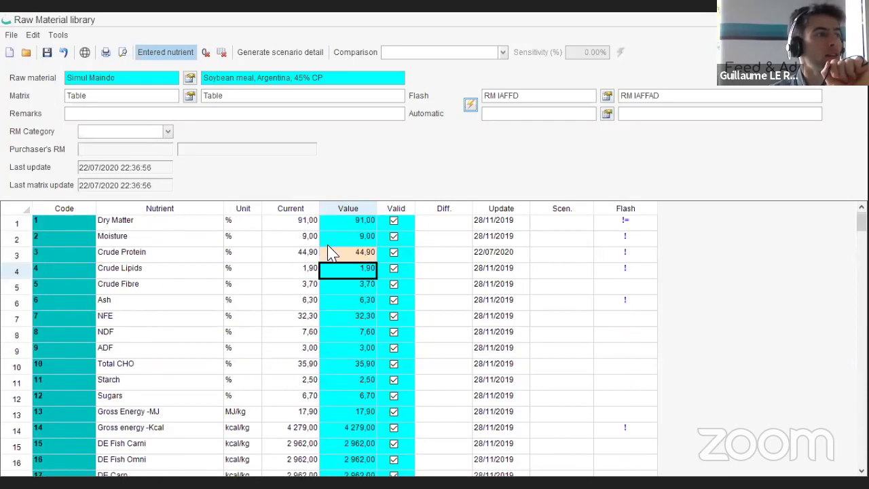
text(47)
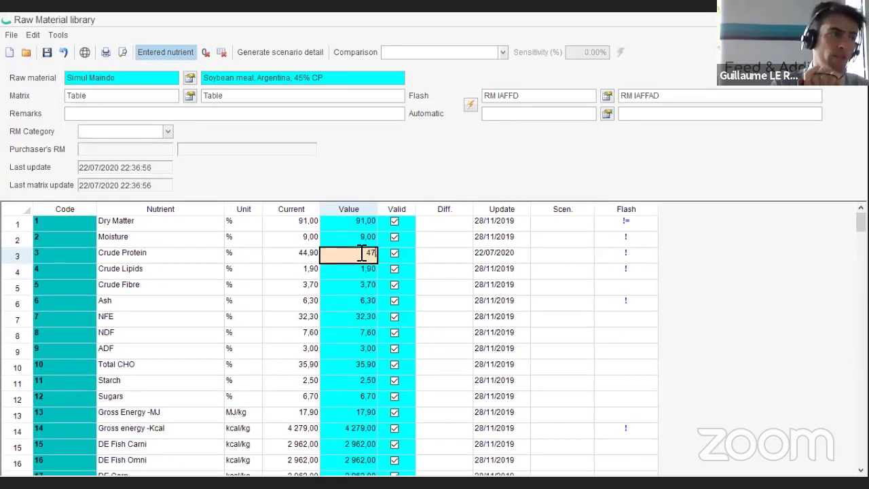
key(Return)
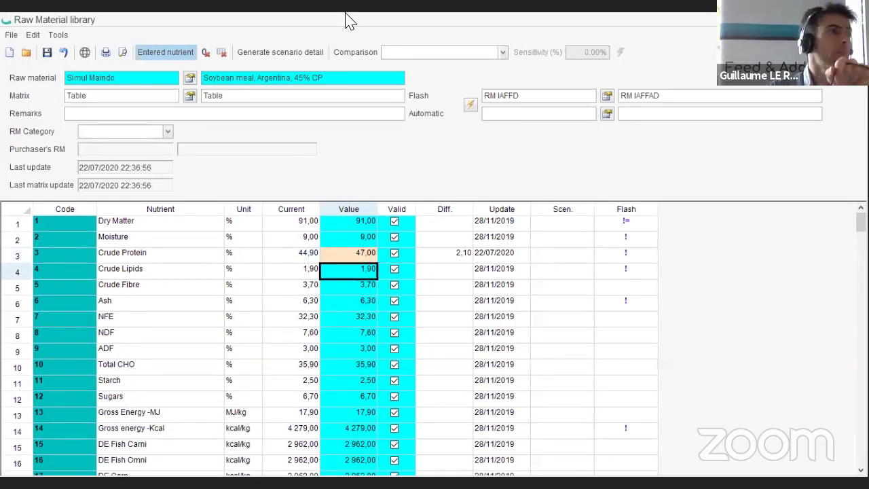
click(470, 105)
scroll(394, 319, down, 3)
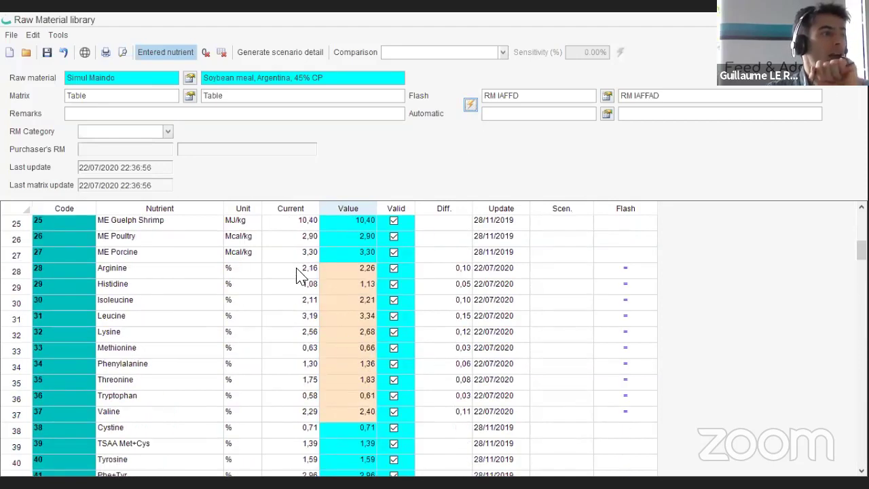
Compare the current and recalculated amino acid values of the soybean meal, especially methionine and lysine
drag(309, 270, 305, 417)
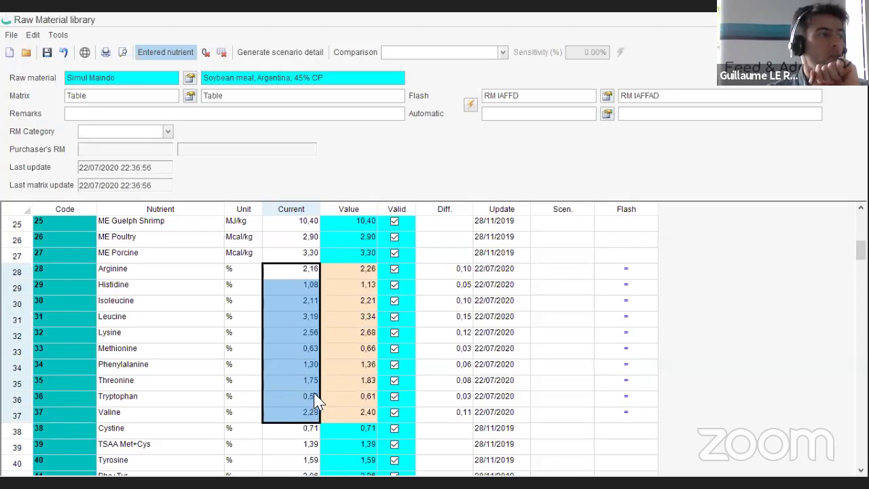
drag(291, 78, 324, 78)
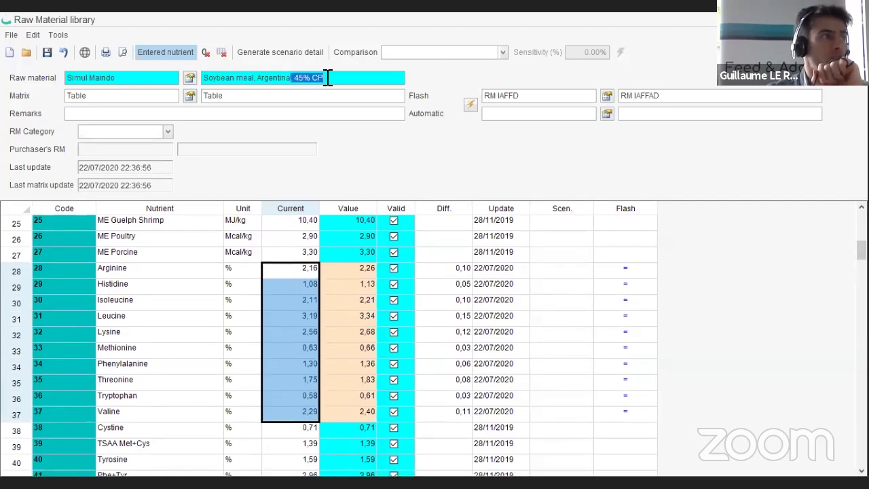
drag(368, 272, 366, 414)
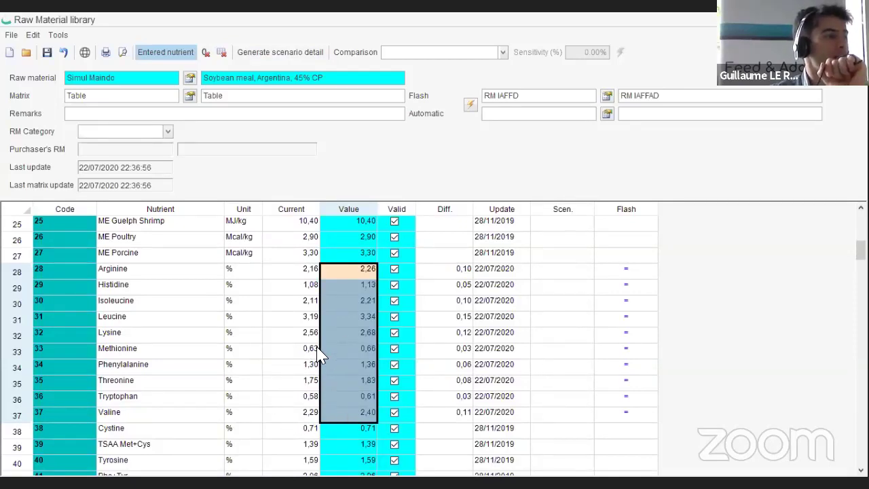
drag(305, 355, 359, 351)
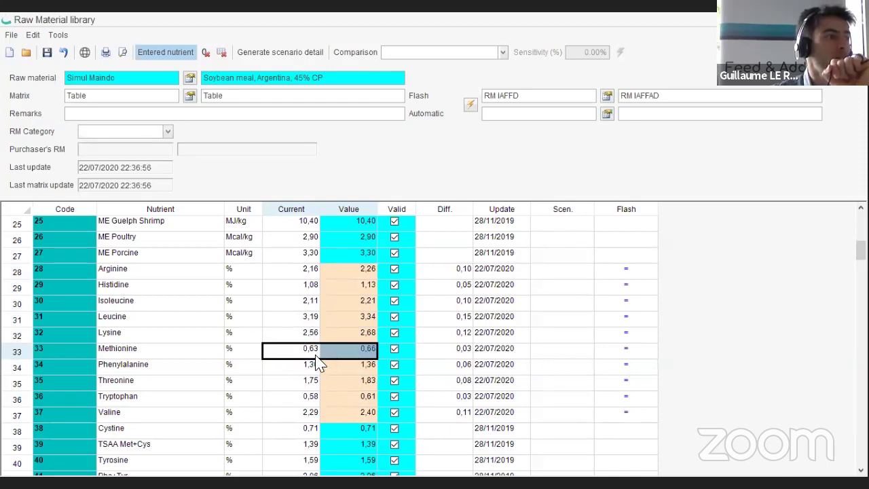
click(124, 335)
drag(136, 353, 316, 363)
scroll(604, 327, up, 3)
scroll(604, 328, up, 4)
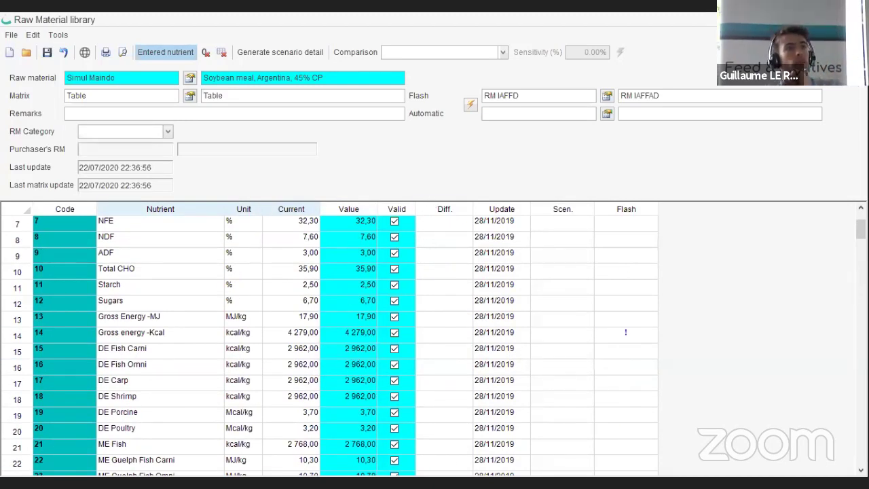
Leave the Raw Material library and switch to the closing slide of the presentation
key(Escape)
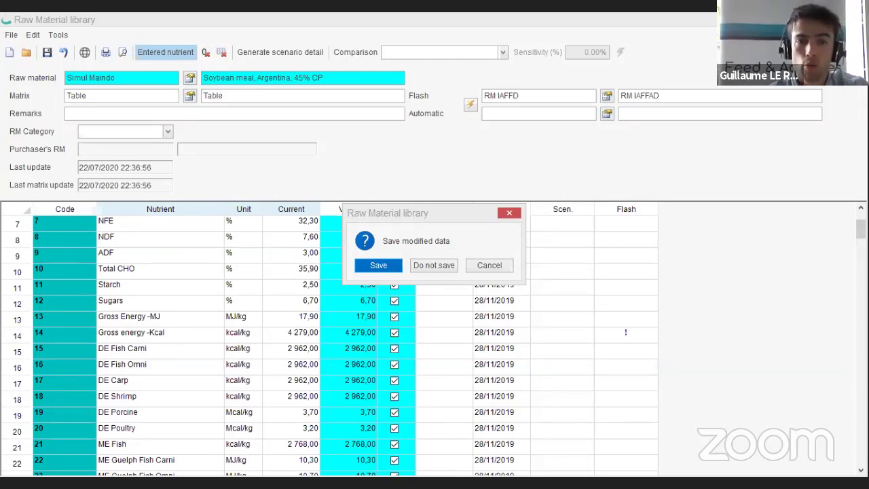
key(Return)
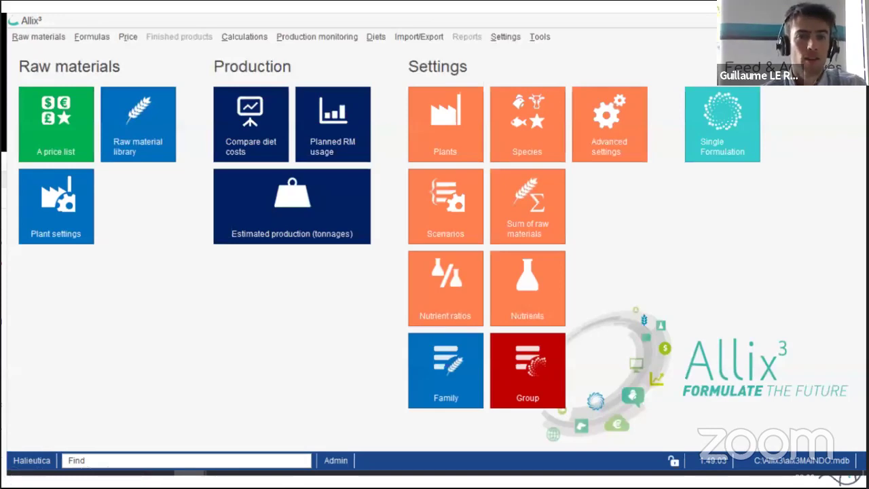
key(alt+Tab)
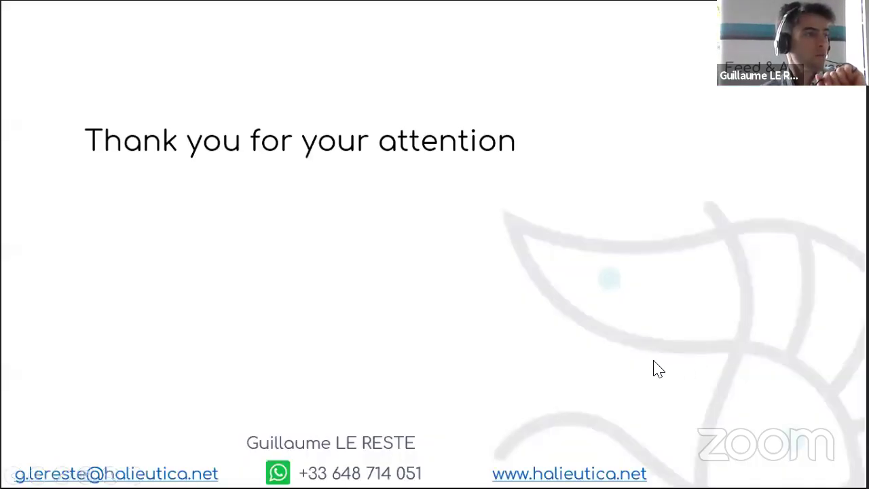
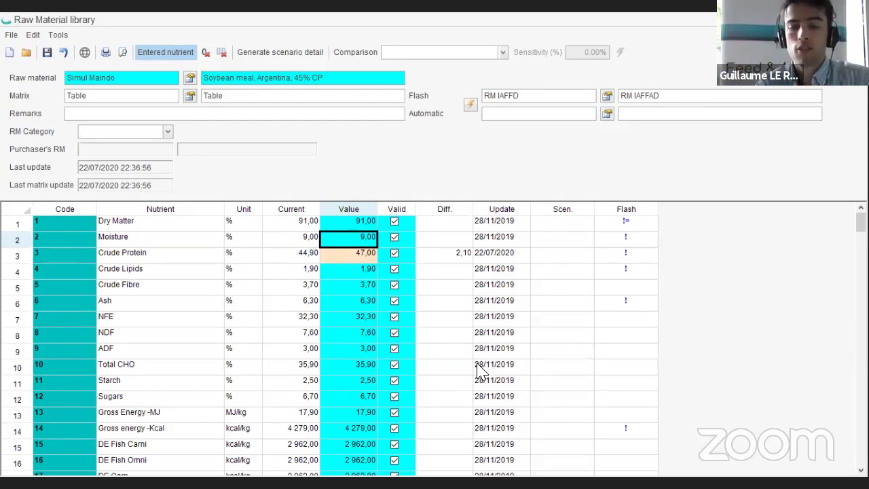
Set the soybean meal's moisture to 10 % and recalculate the dry matter with the RM IAFFD flash equations
text(10)
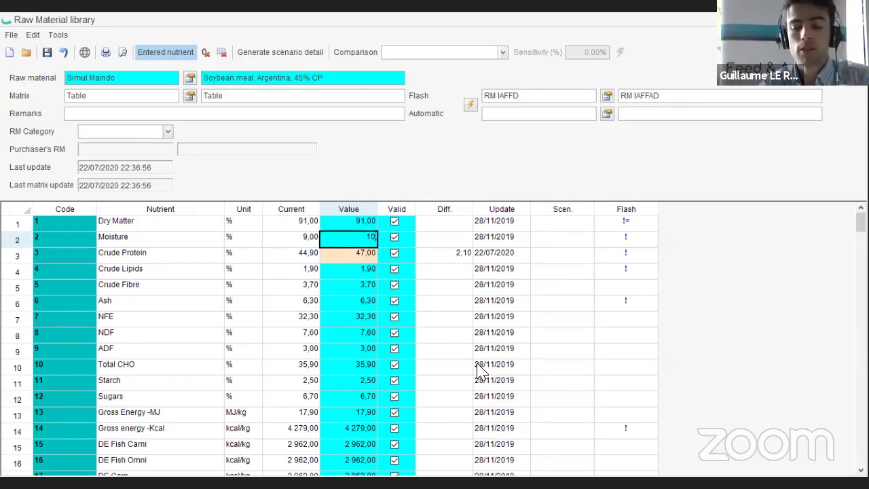
click(299, 242)
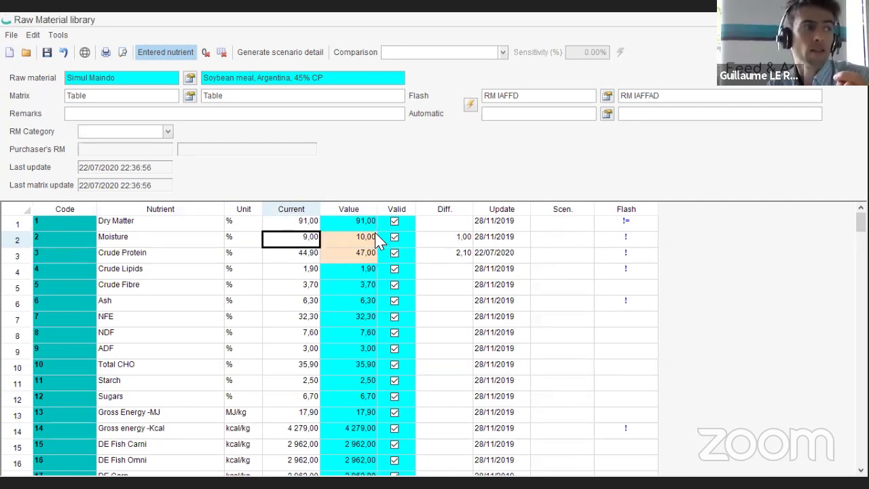
click(468, 104)
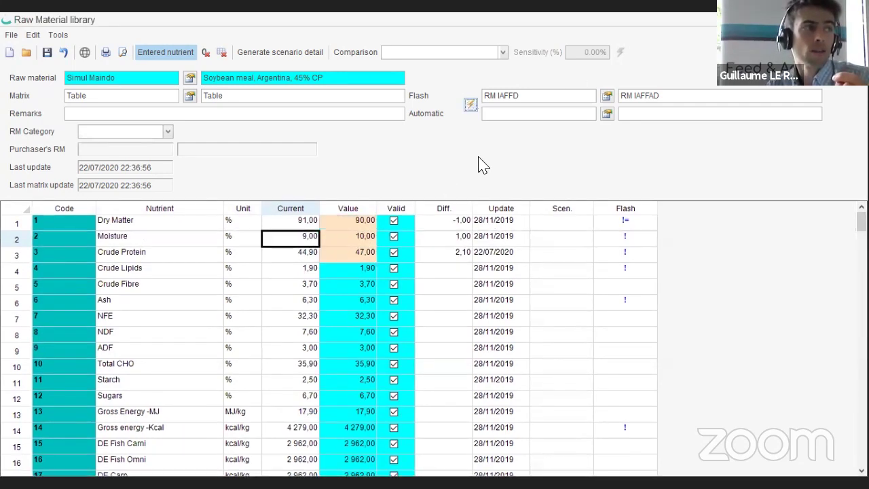